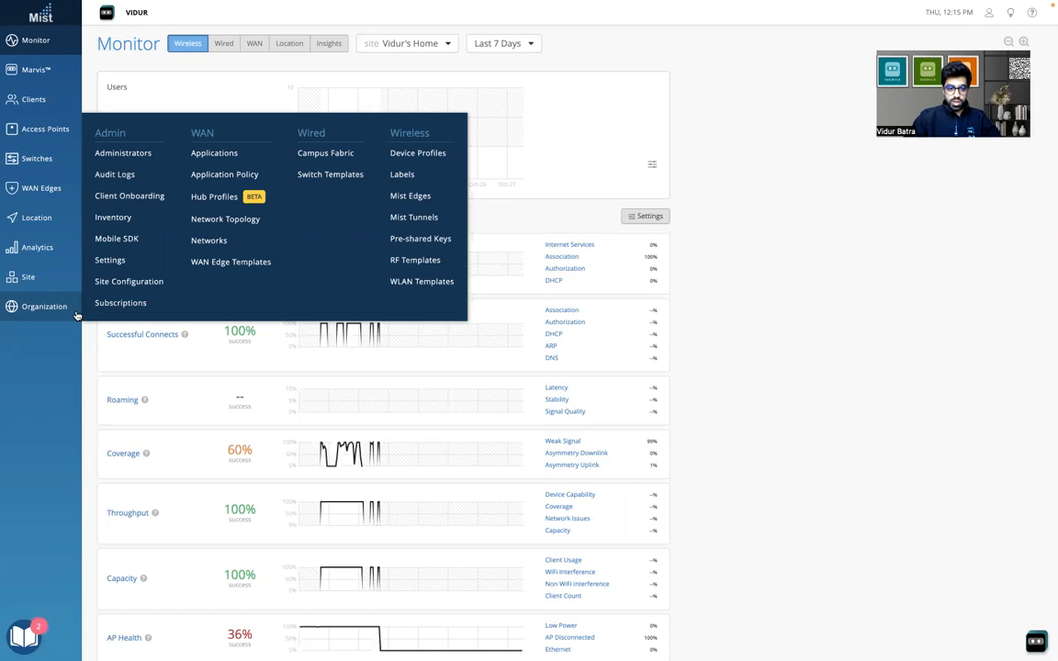
Open the home site's configuration and enable Auto-Prevent Clients in its Security Configuration
click(123, 284)
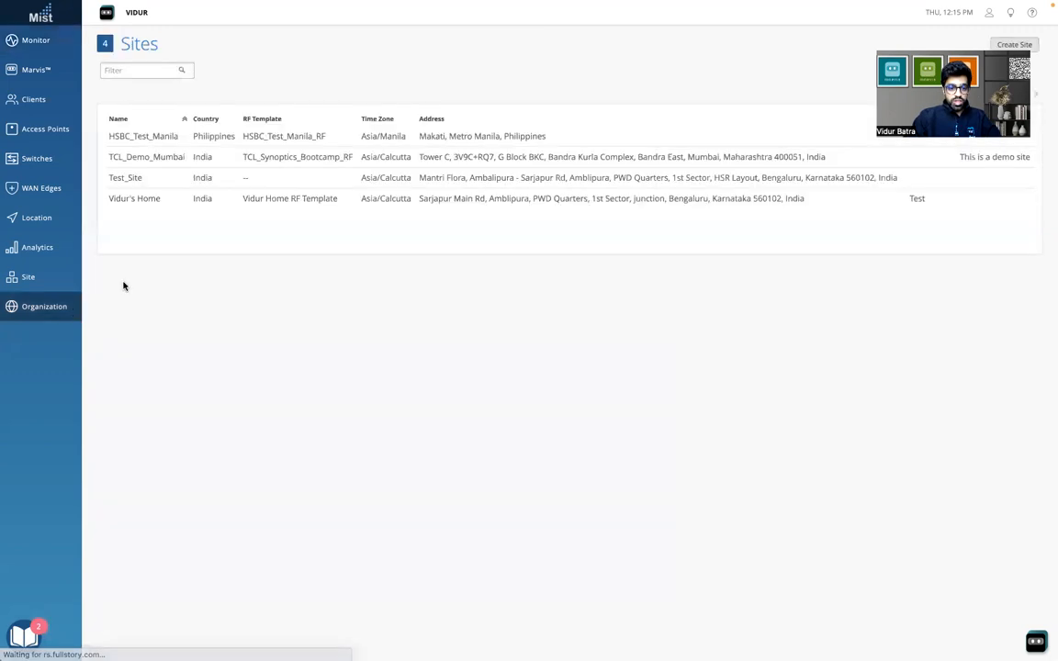
click(471, 205)
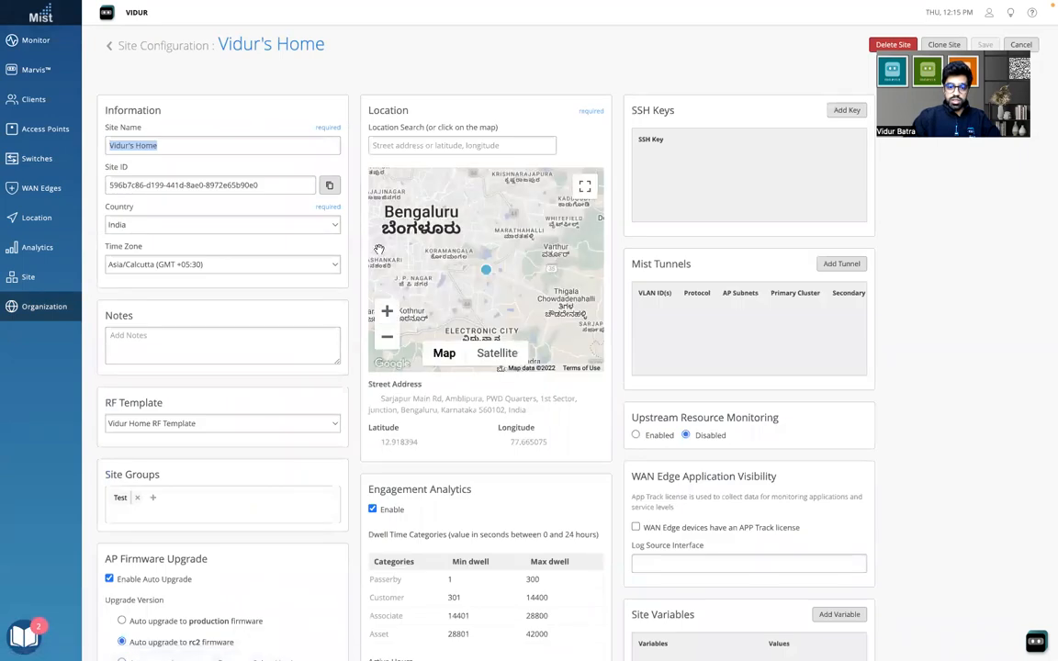
scroll(358, 310, down, 2)
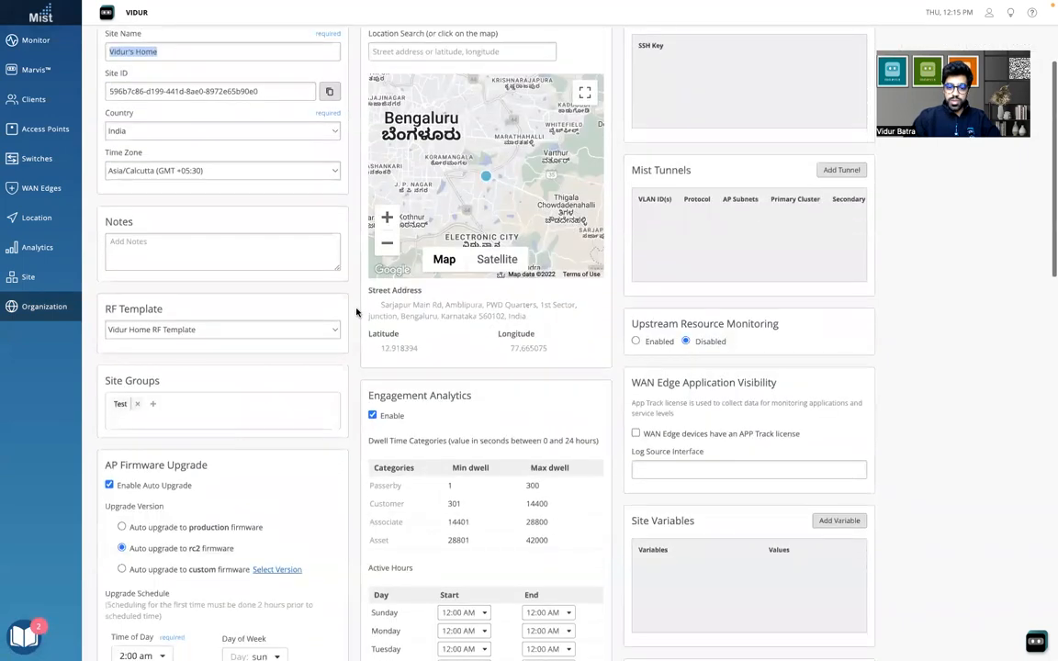
scroll(356, 312, down, 4)
scroll(357, 312, up, 2)
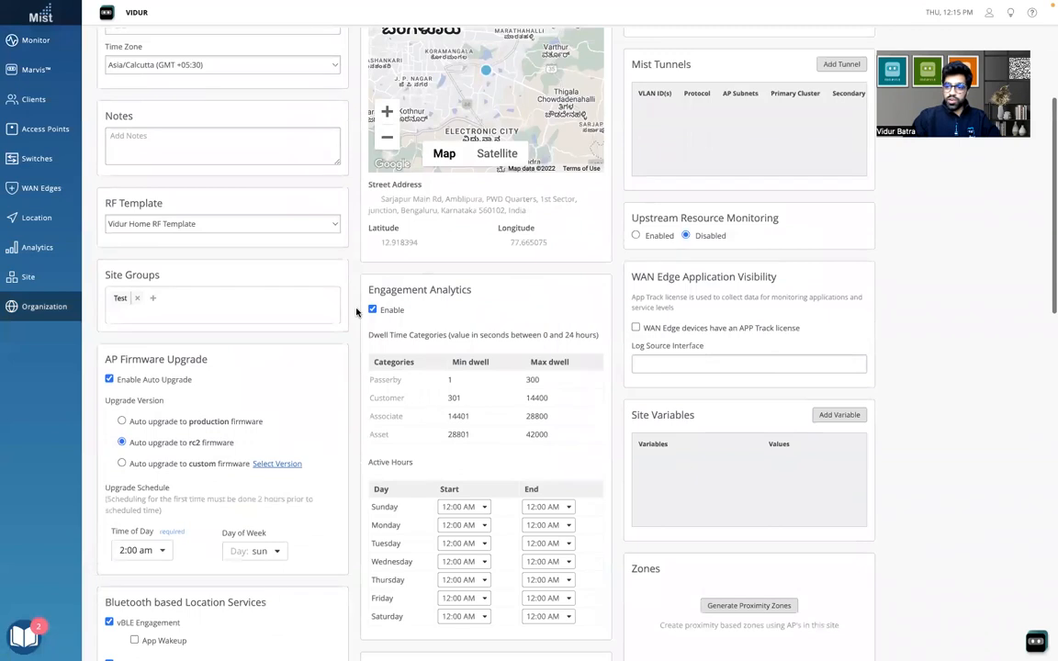
scroll(356, 312, down, 6)
scroll(356, 312, down, 8)
scroll(356, 312, down, 7)
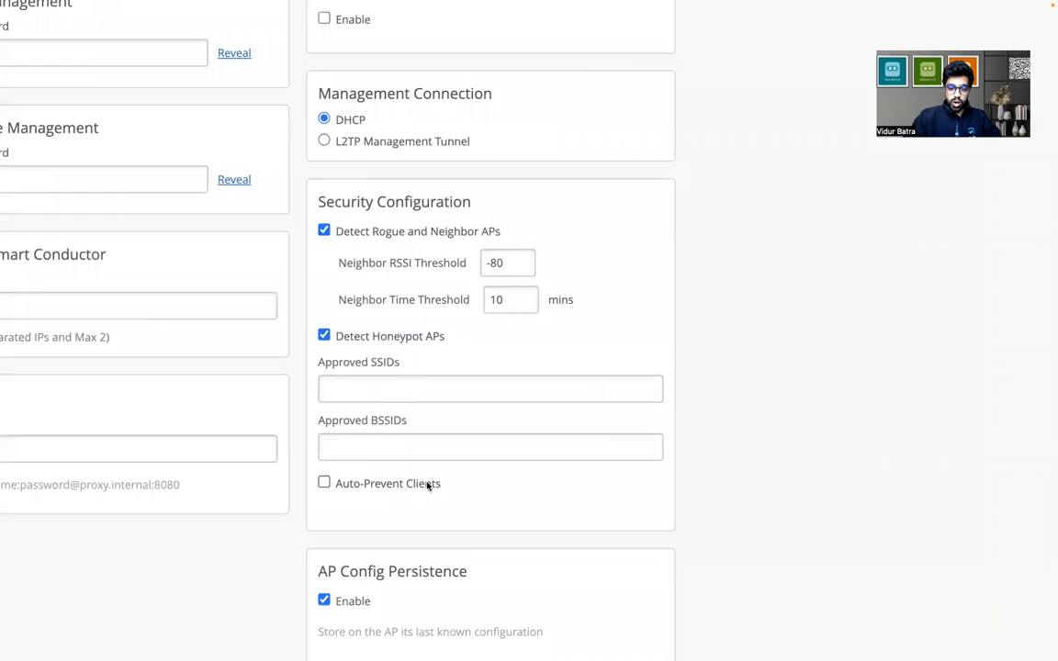
drag(439, 484, 336, 482)
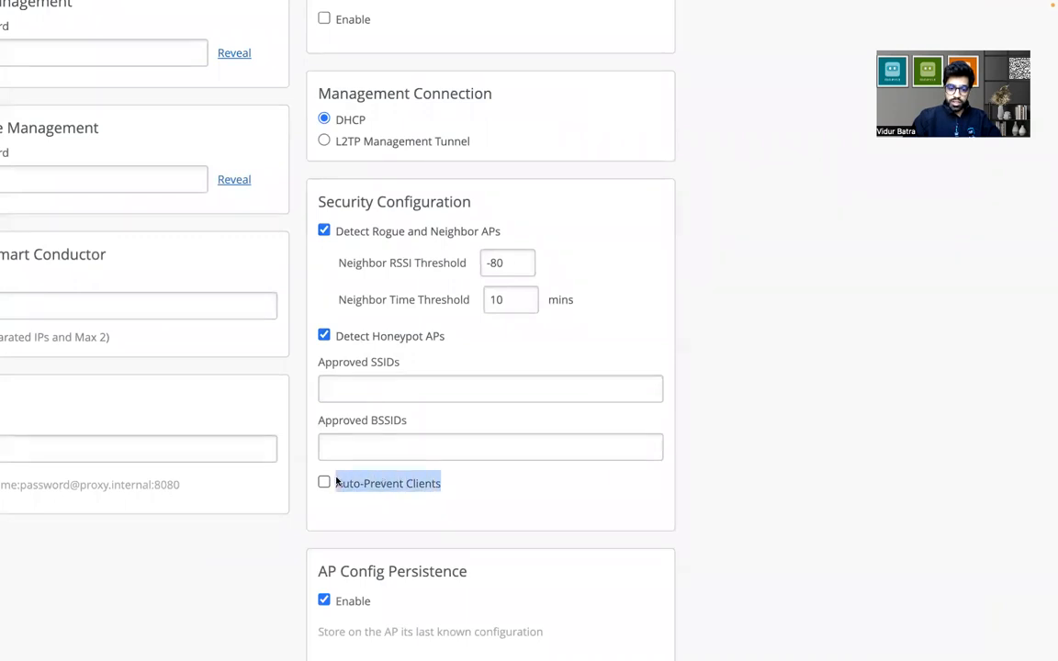
click(325, 483)
scroll(295, 514, down, 1)
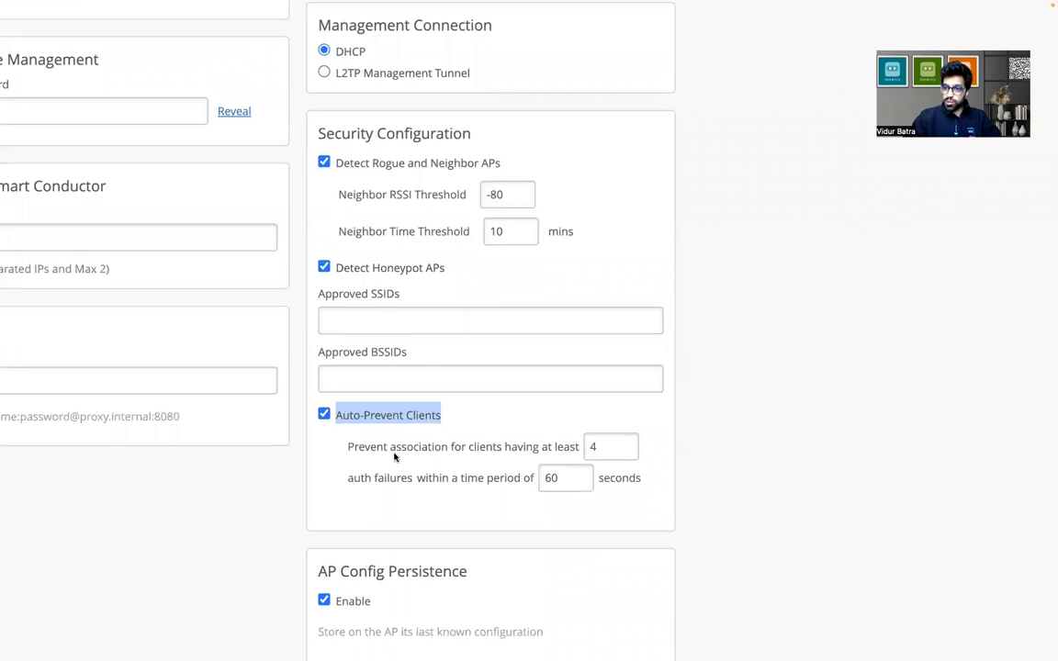
Set the Auto-Prevent Clients time period for authentication failures to 120 seconds
drag(347, 447, 577, 449)
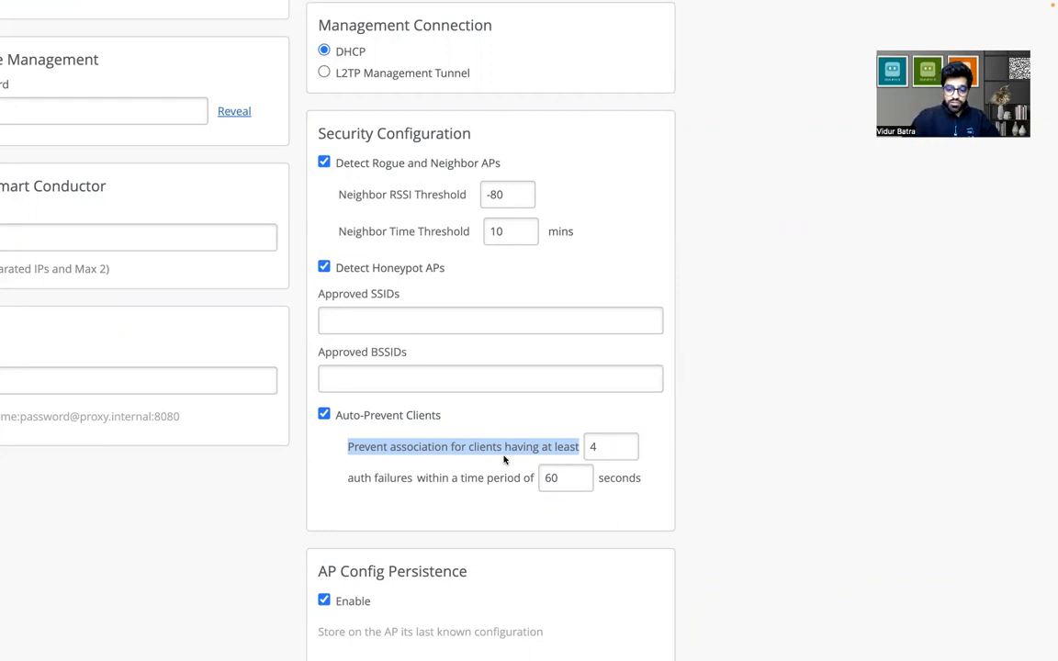
double_click(551, 477)
click(558, 479)
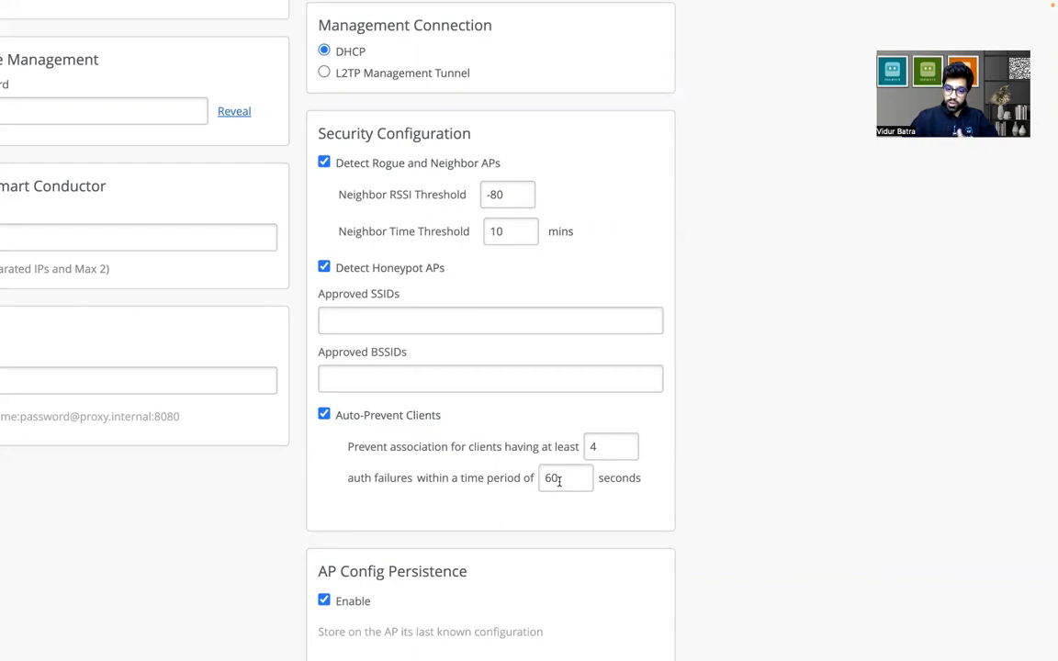
key(BackSpace)
key(BackSpace)
text(120)
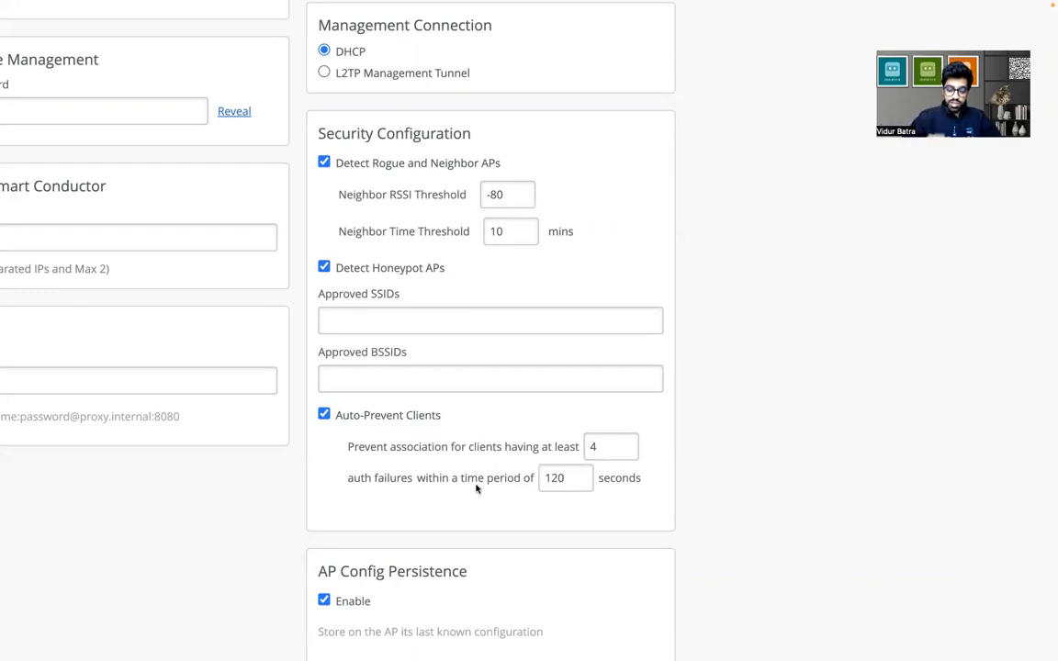
drag(441, 414, 337, 420)
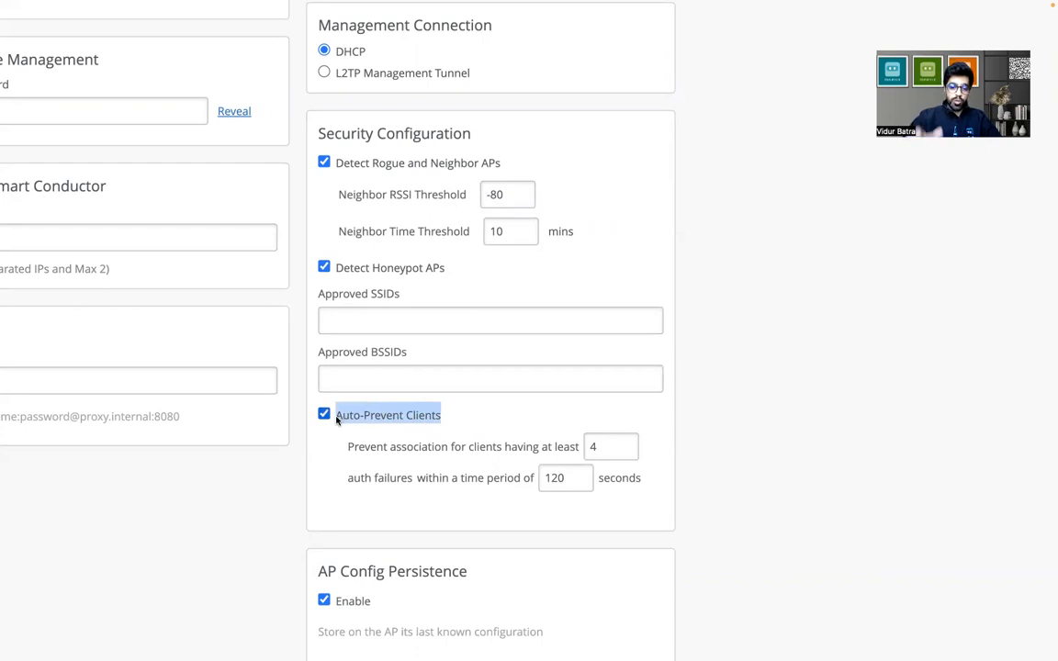
click(460, 436)
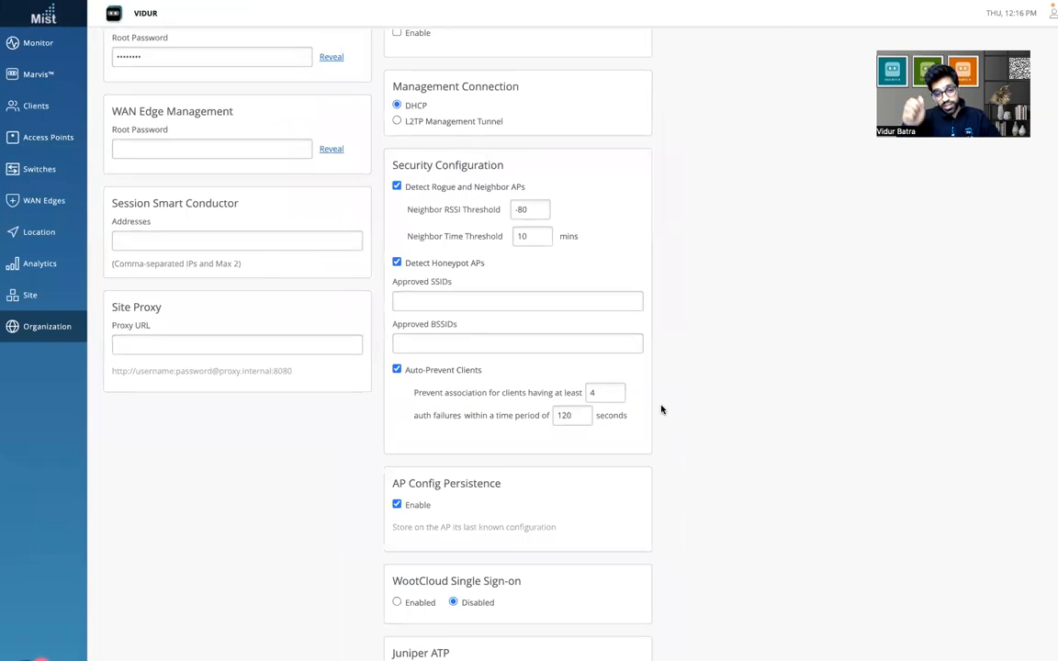
Save the home site's updated configuration
scroll(662, 409, up, 5)
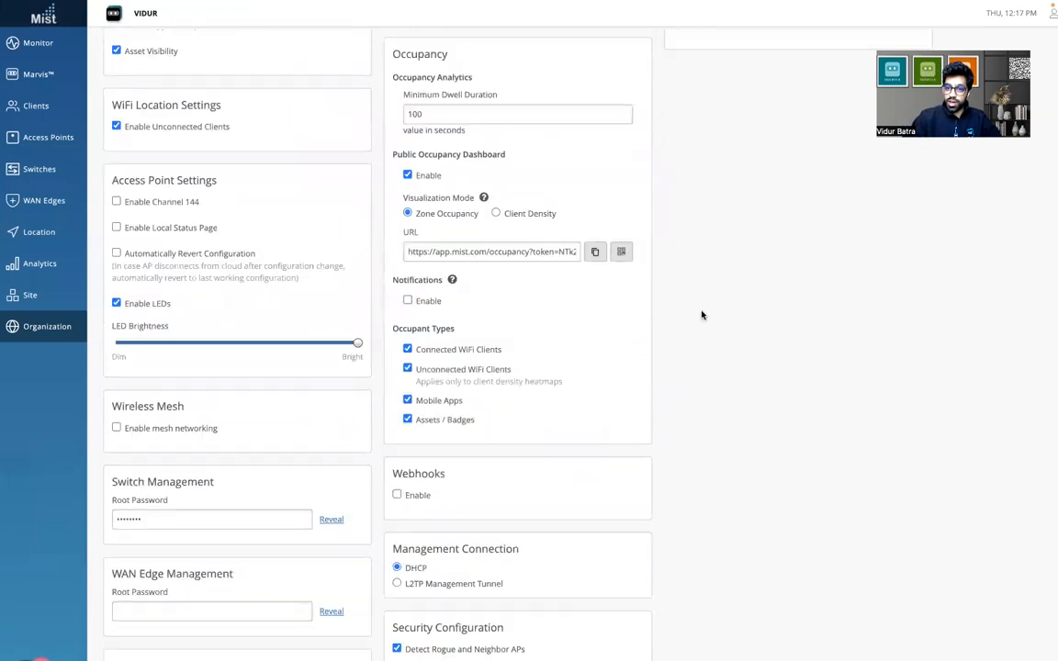
scroll(854, 64, up, 7)
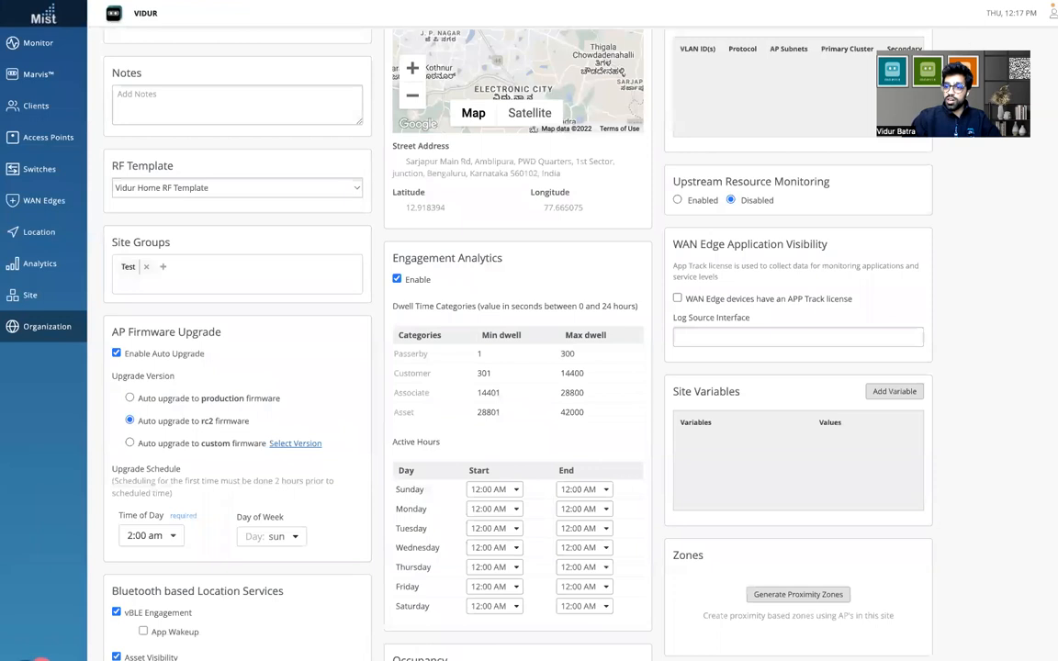
scroll(875, 150, up, 3)
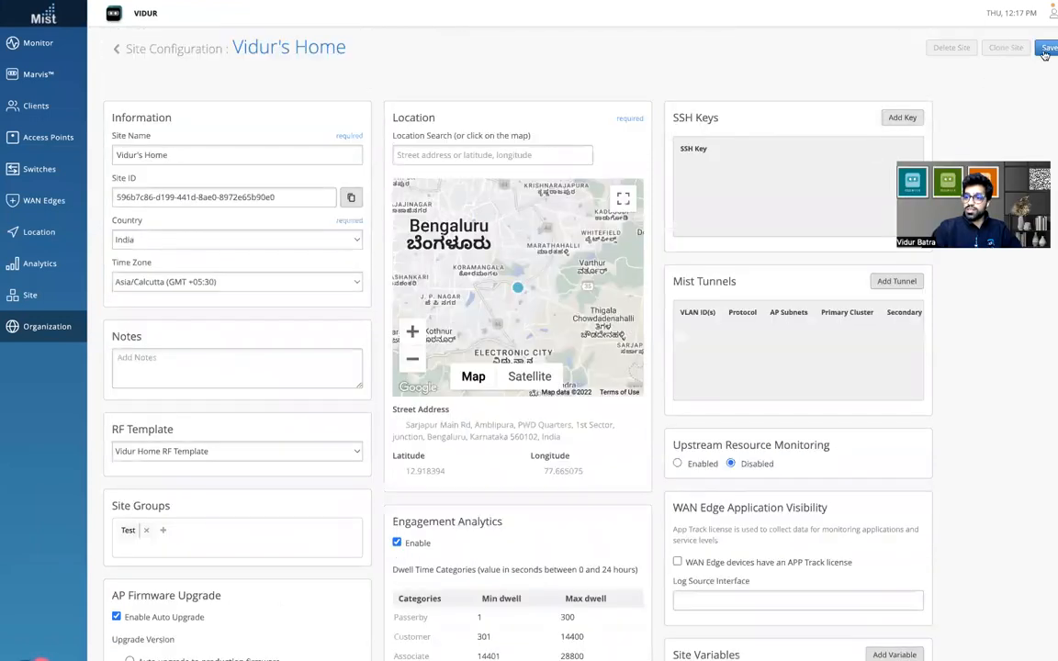
click(1047, 49)
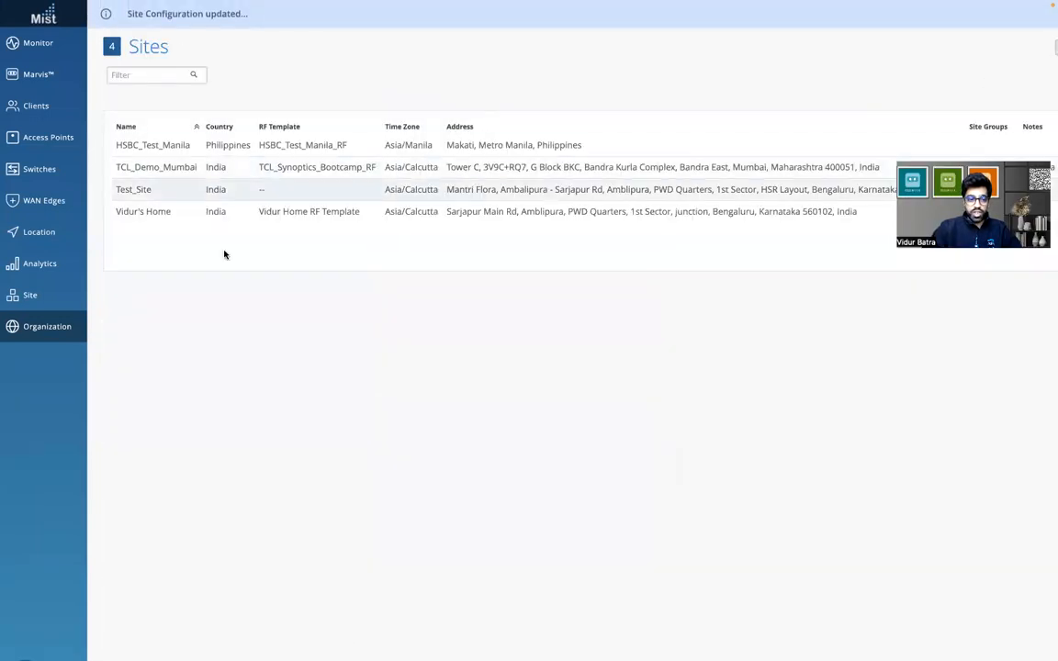
Open The Dark Knight WLAN in the home WLAN template and examine its option to prevent banned clients from associating
mouse_move(44, 340)
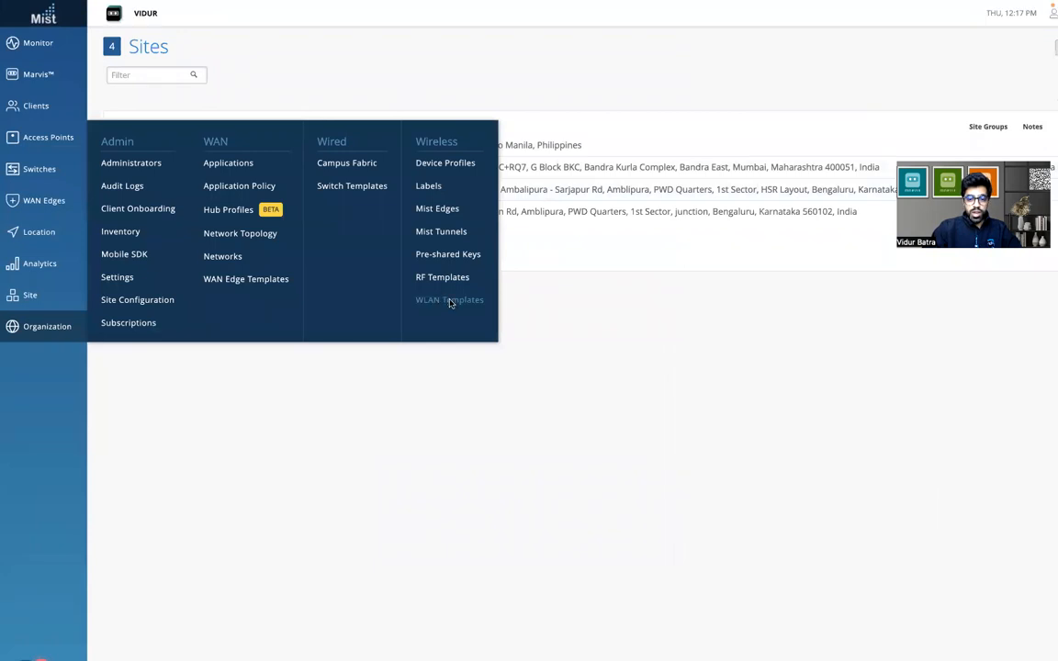
click(449, 301)
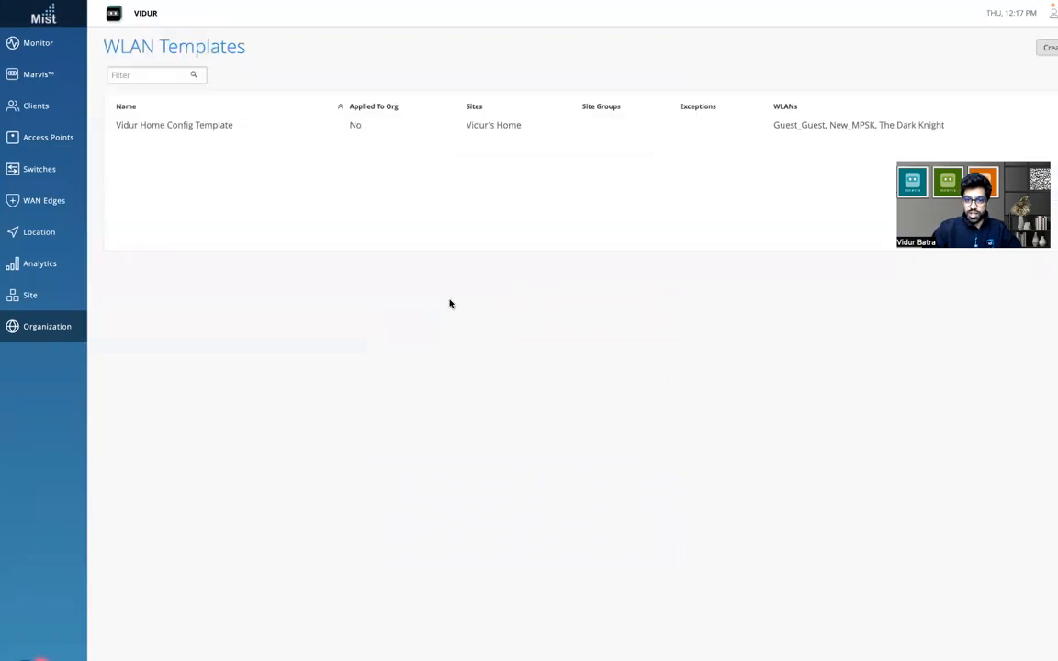
mouse_move(46, 326)
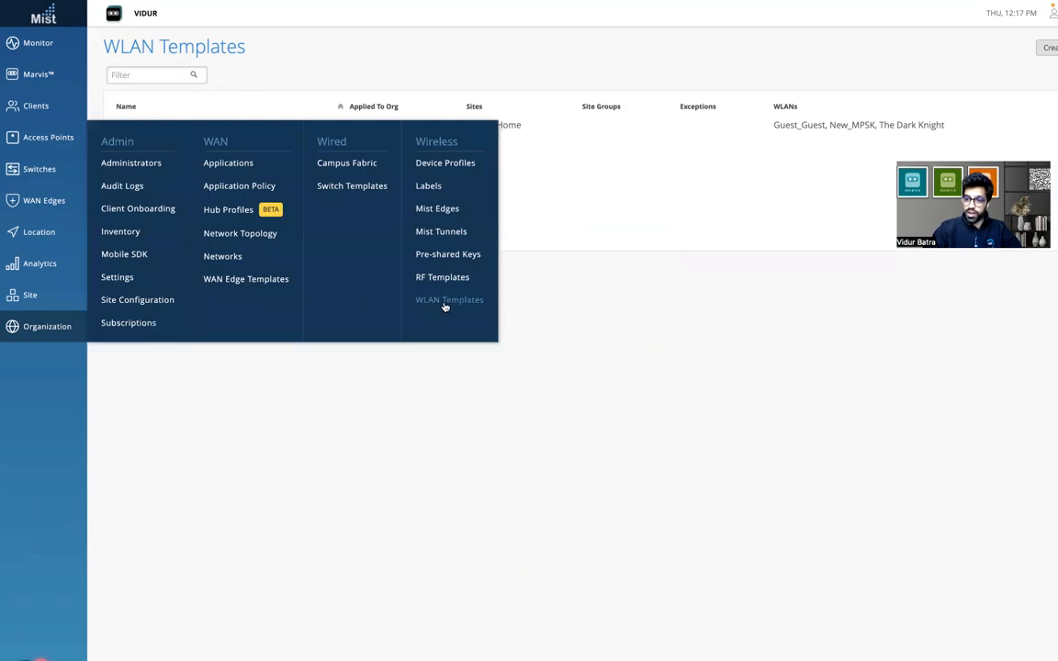
click(518, 128)
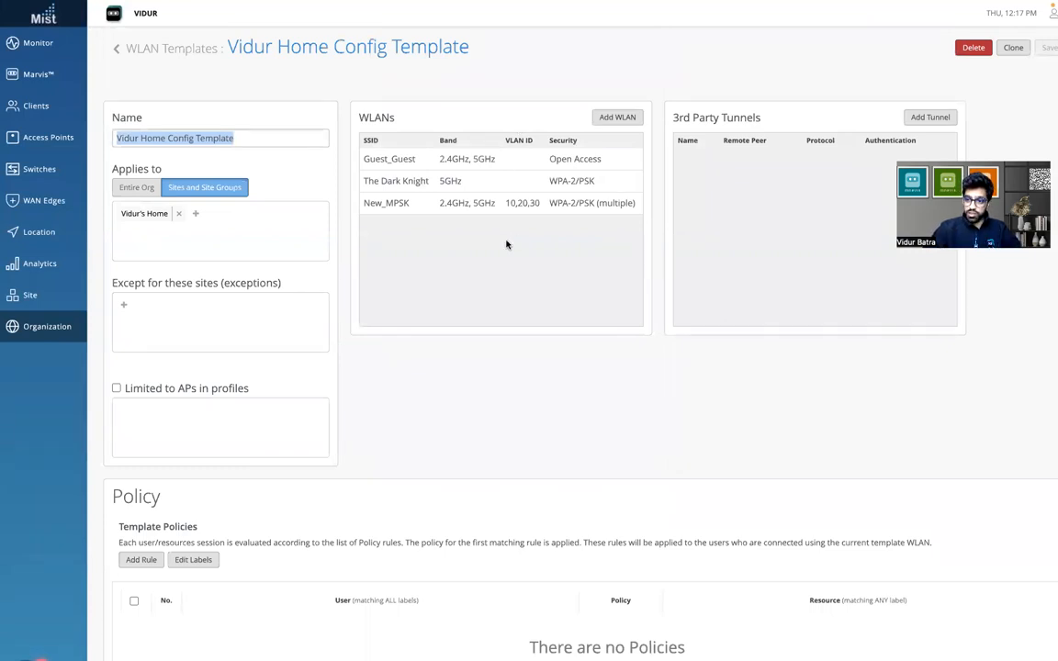
click(486, 183)
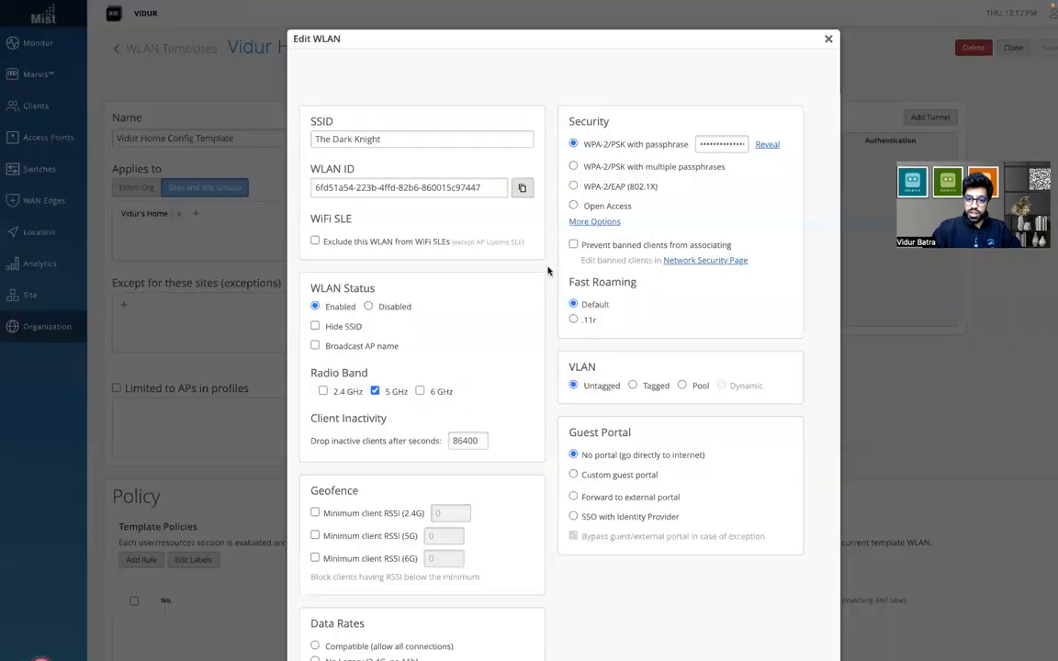
drag(732, 245, 580, 252)
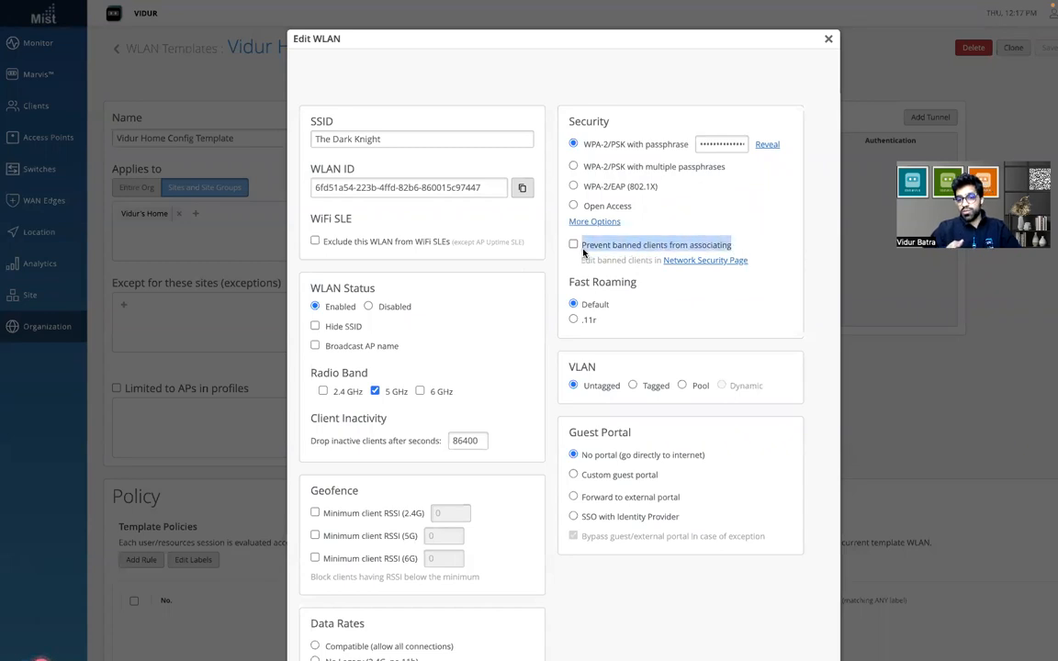
Follow the WLAN's link to the Network Security Page, view the client classification and close it
click(706, 261)
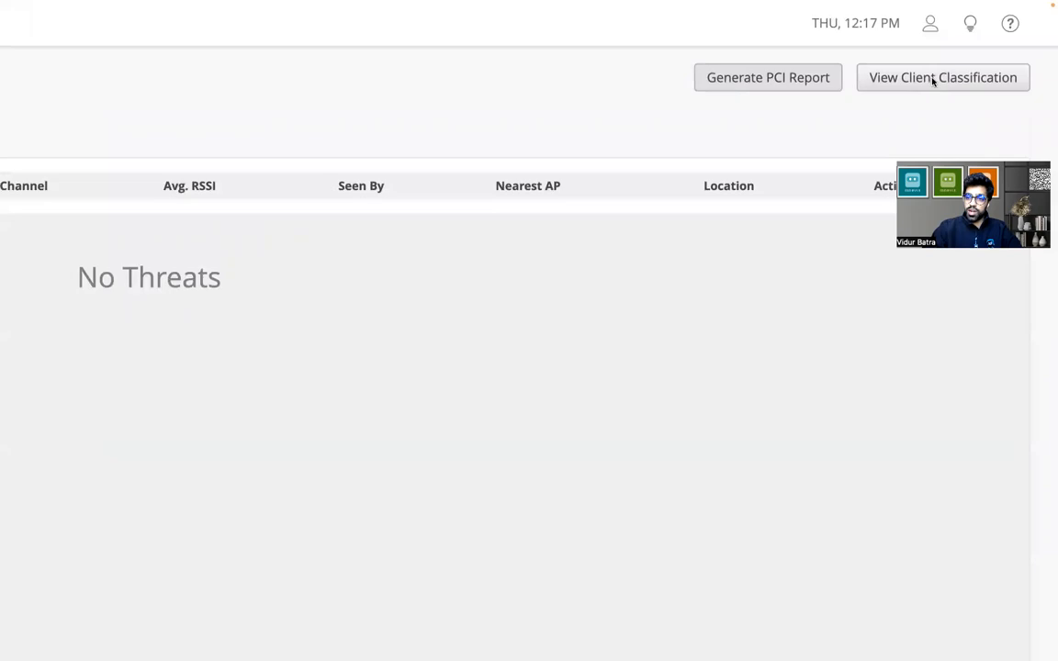
click(932, 80)
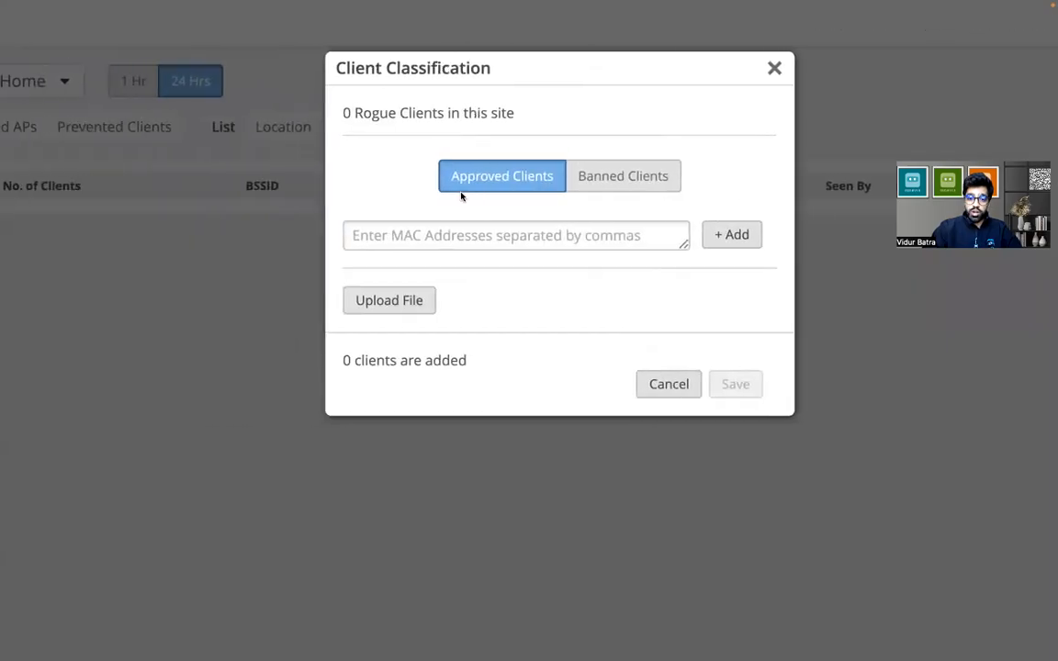
click(774, 68)
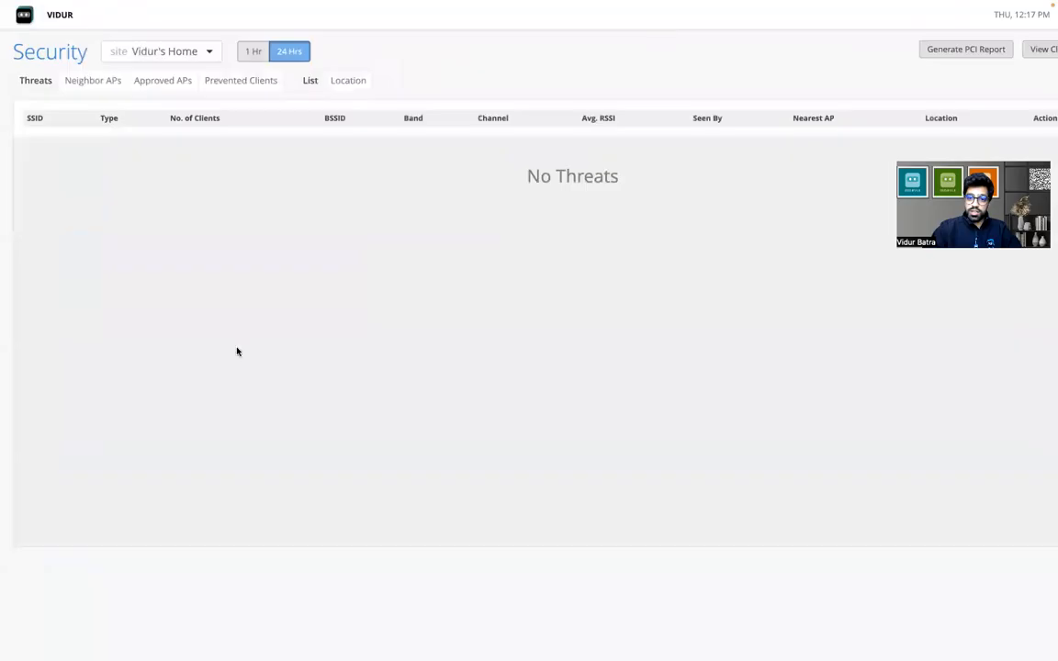
Return from the Security page to the Monitor overview
click(38, 276)
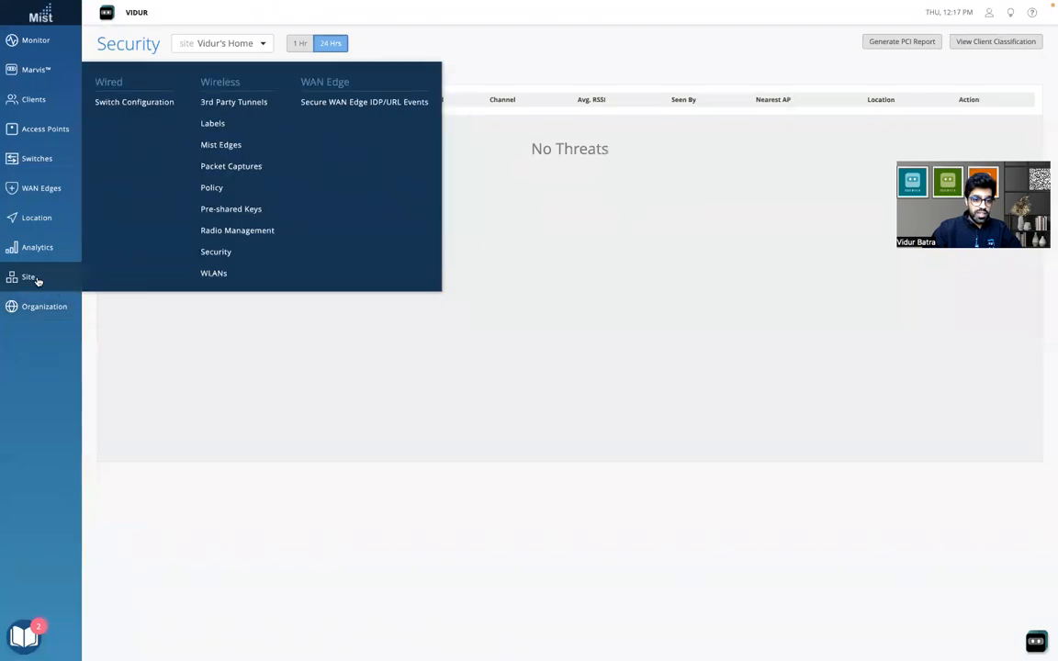
click(219, 254)
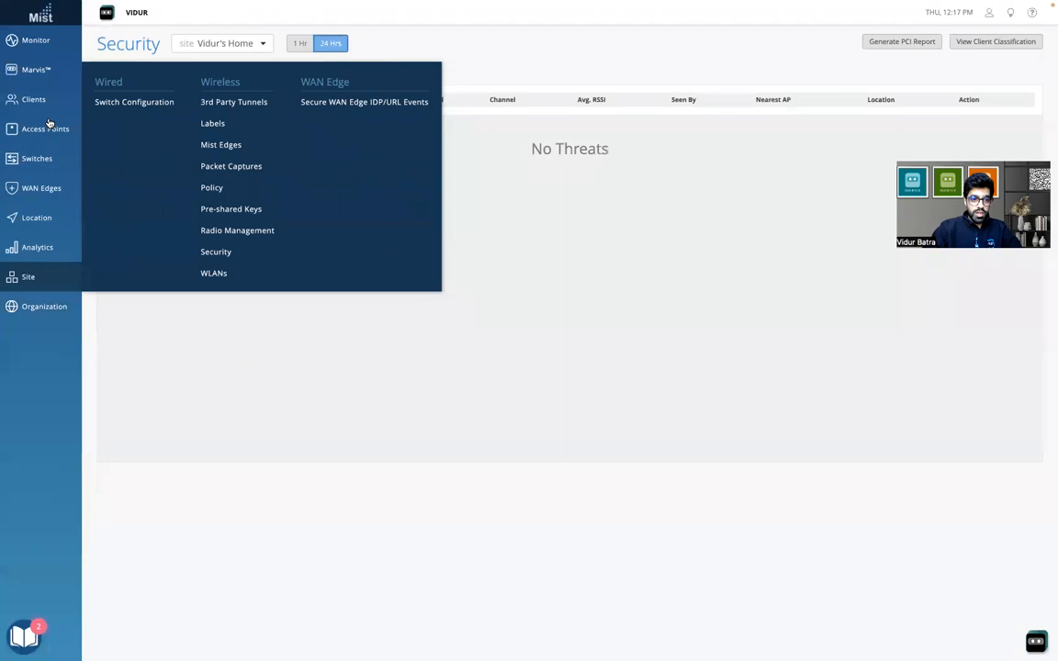
mouse_move(41, 46)
click(120, 44)
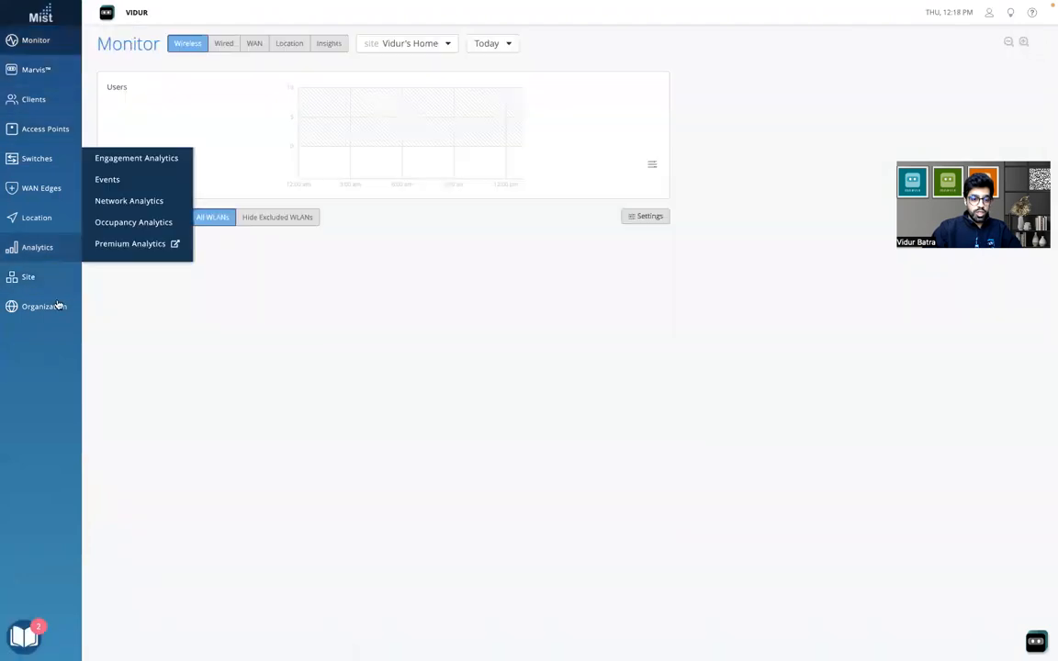
Open the client classification from the site's Security page and show the Banned Clients list with its site and entire-org scopes
mouse_move(57, 305)
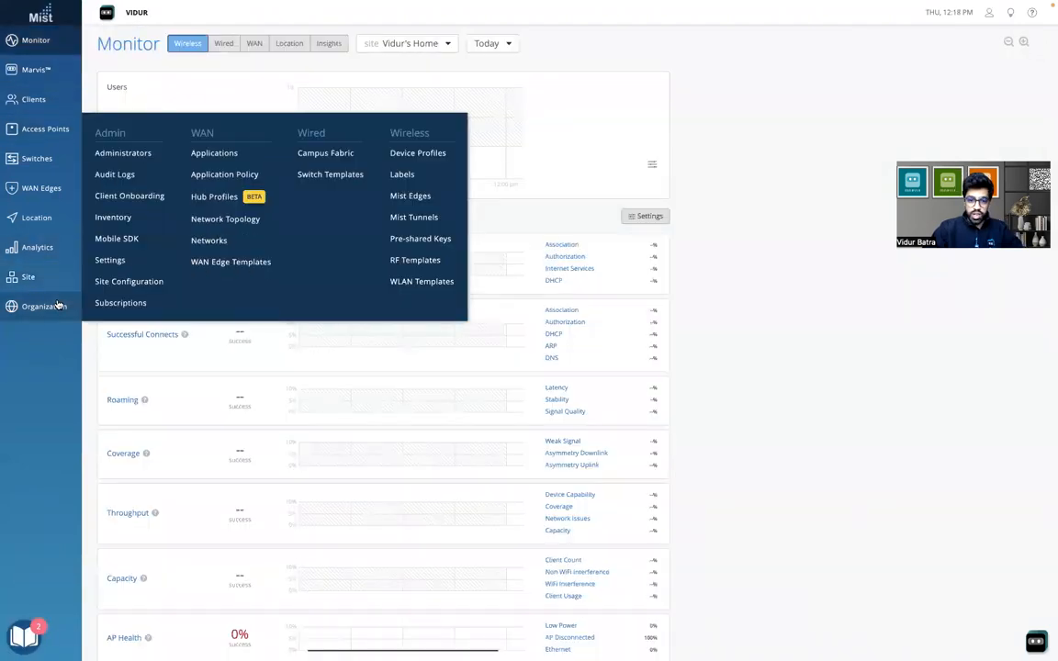
mouse_move(28, 277)
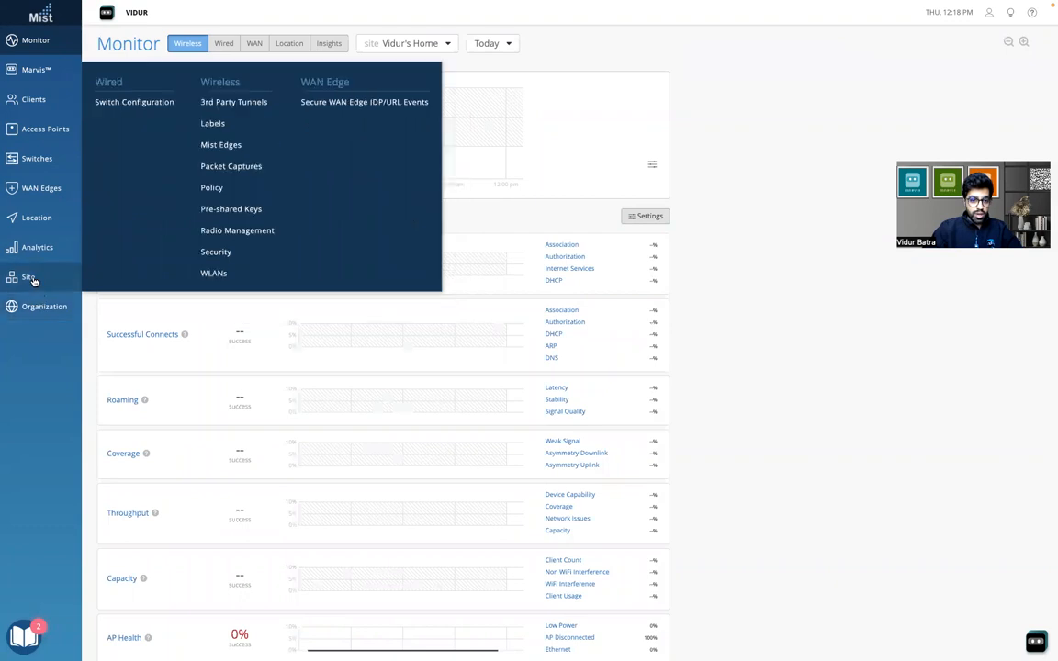
click(216, 252)
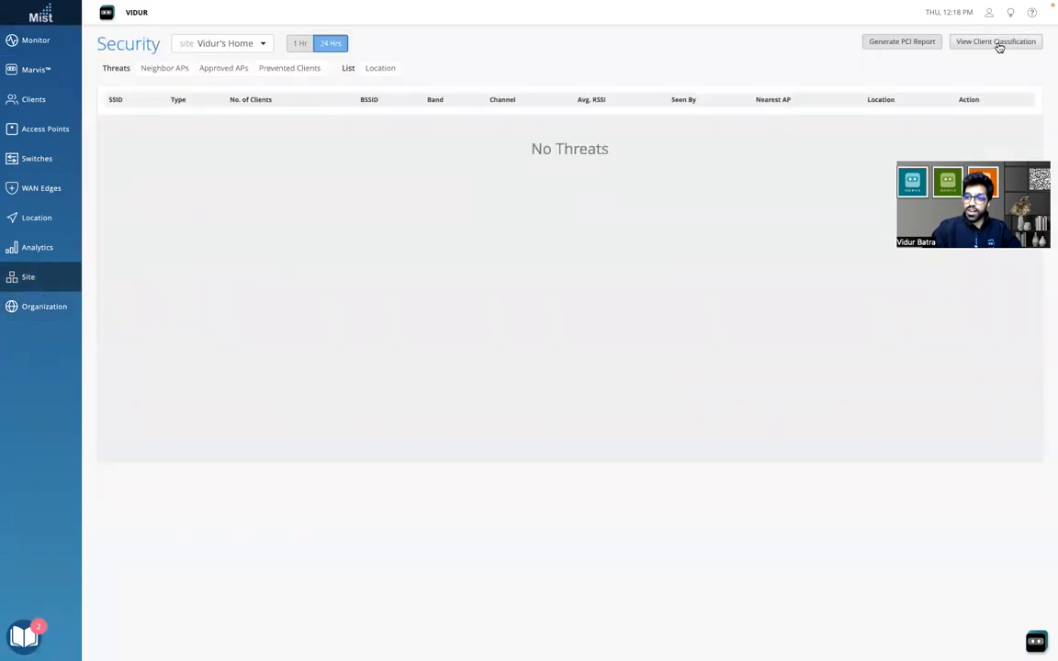
click(994, 43)
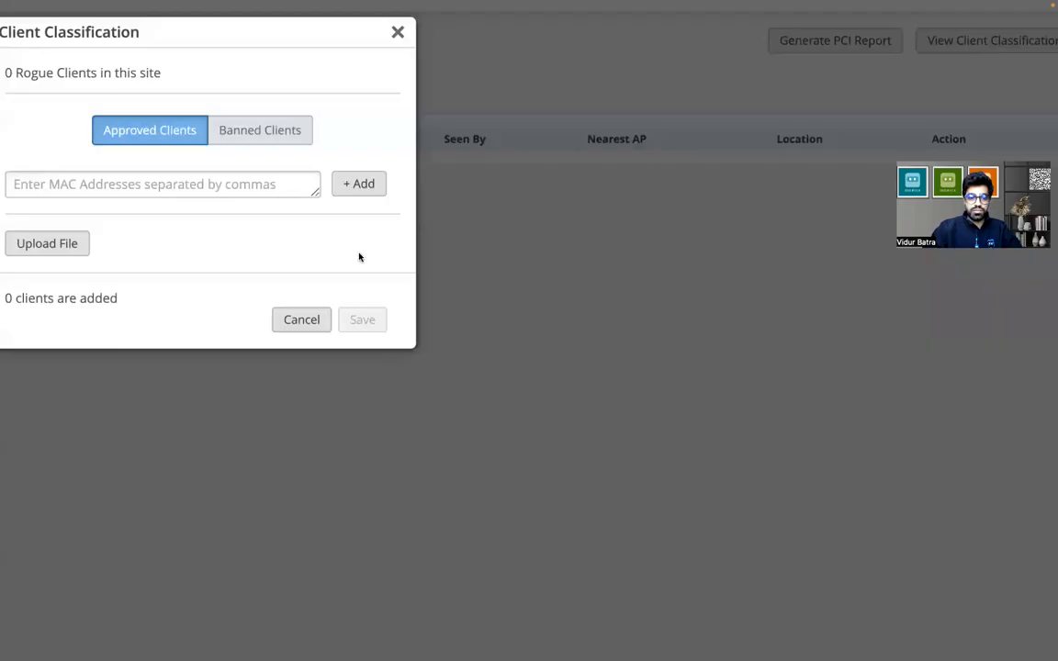
click(282, 130)
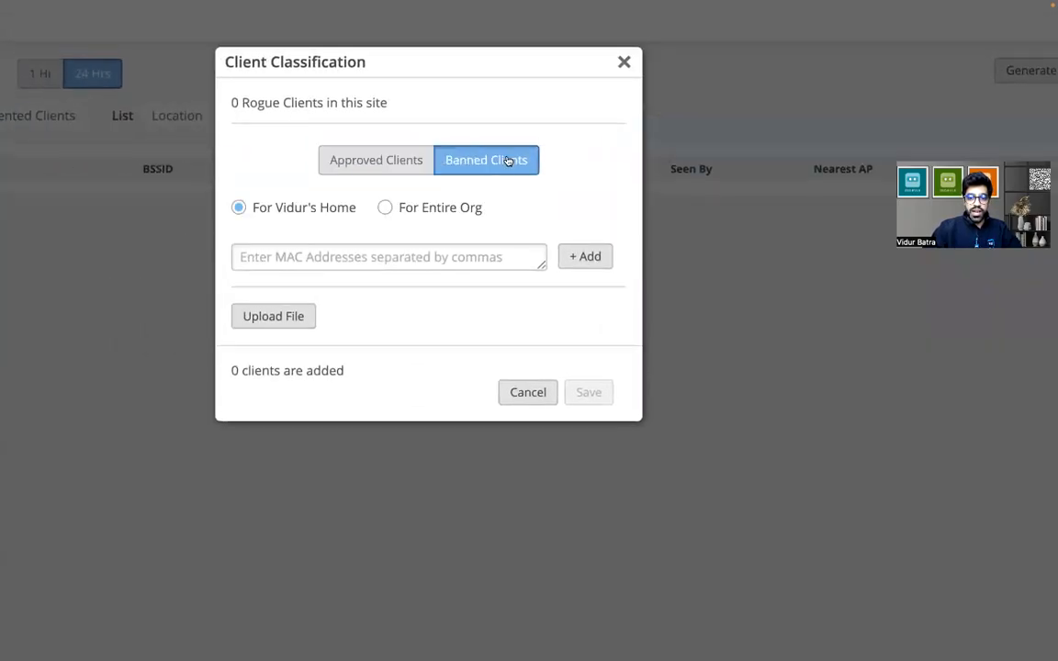
drag(356, 207, 253, 208)
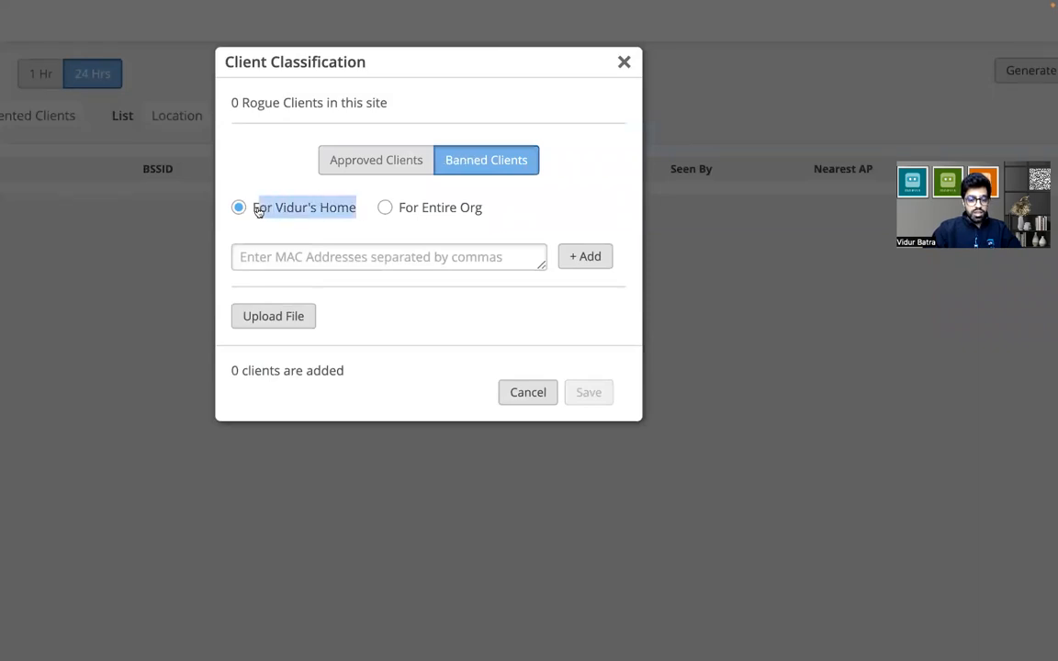
drag(487, 212, 401, 218)
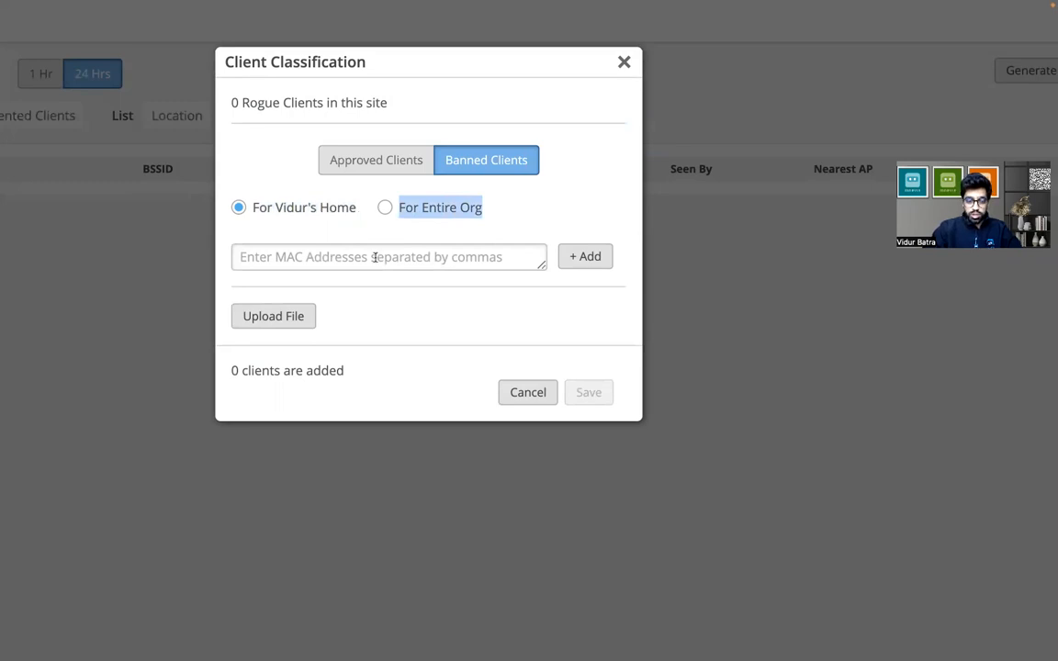
Add the MAC address aa:bb:cc:dd:ee:ff to the Banned Clients list for the home site
click(375, 257)
text(aa:b)
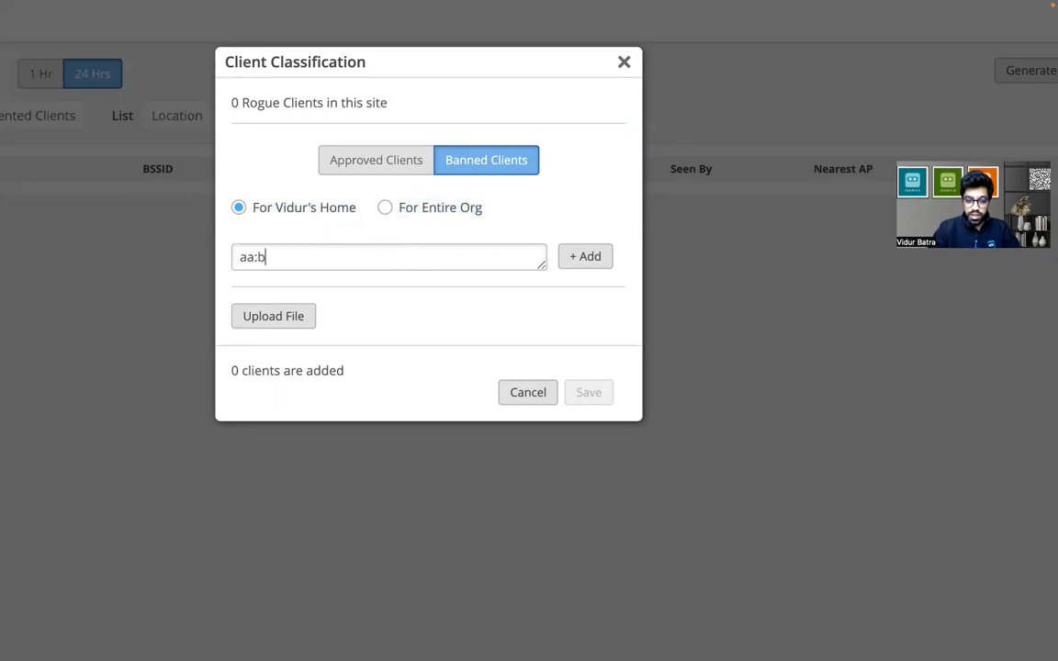
text(b:cc:dd:ee:ff)
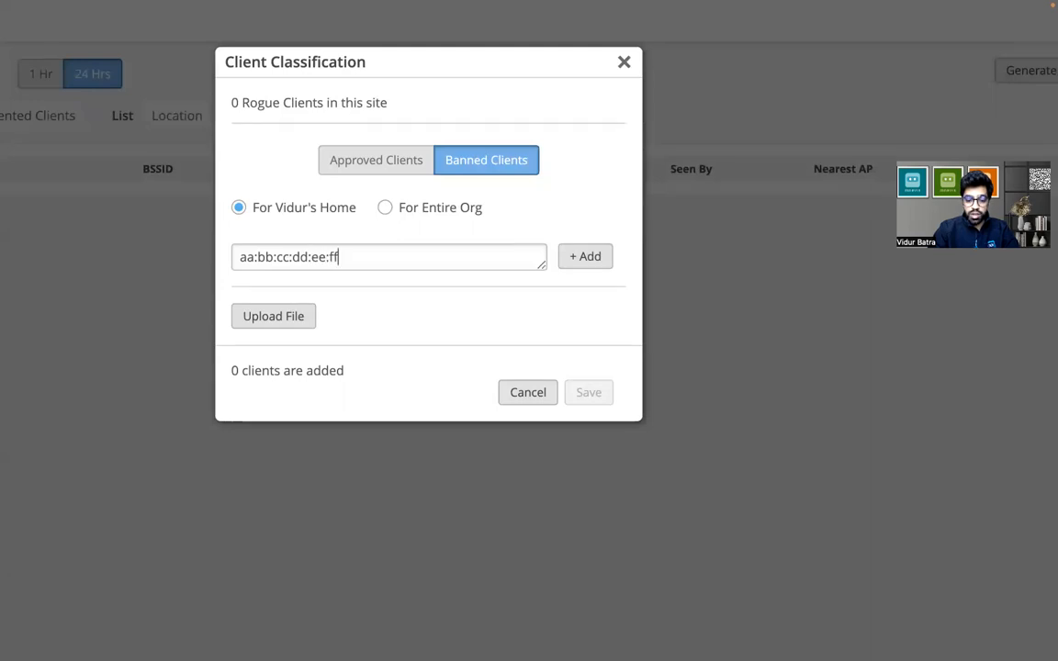
click(582, 259)
drag(360, 447, 266, 446)
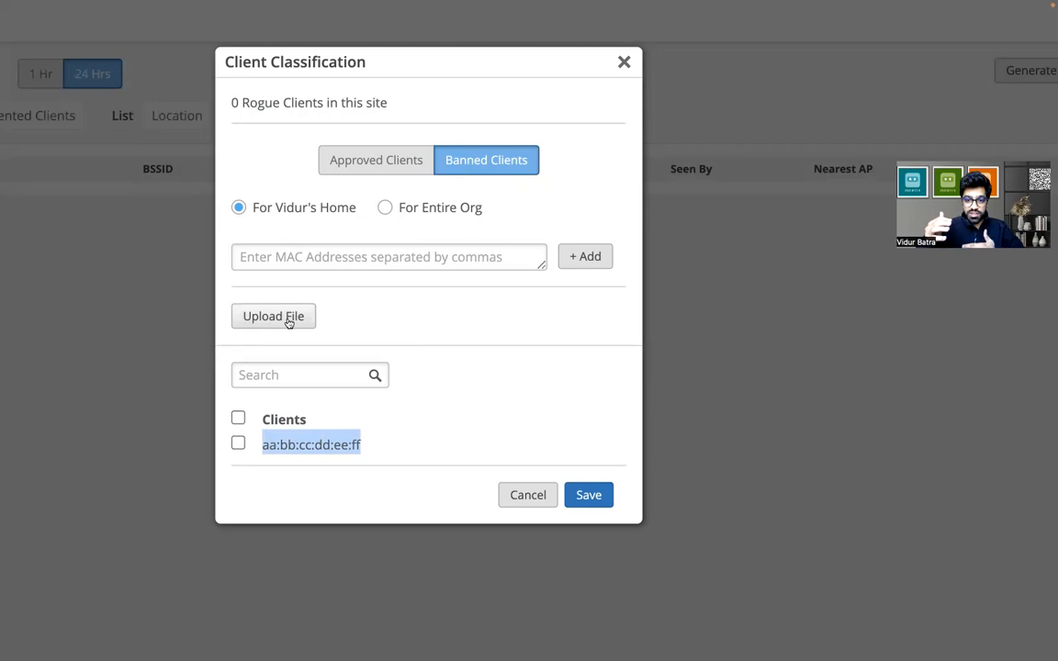
Enlarge the MAC address entry box to show room for several addresses and save the banned client list
click(388, 260)
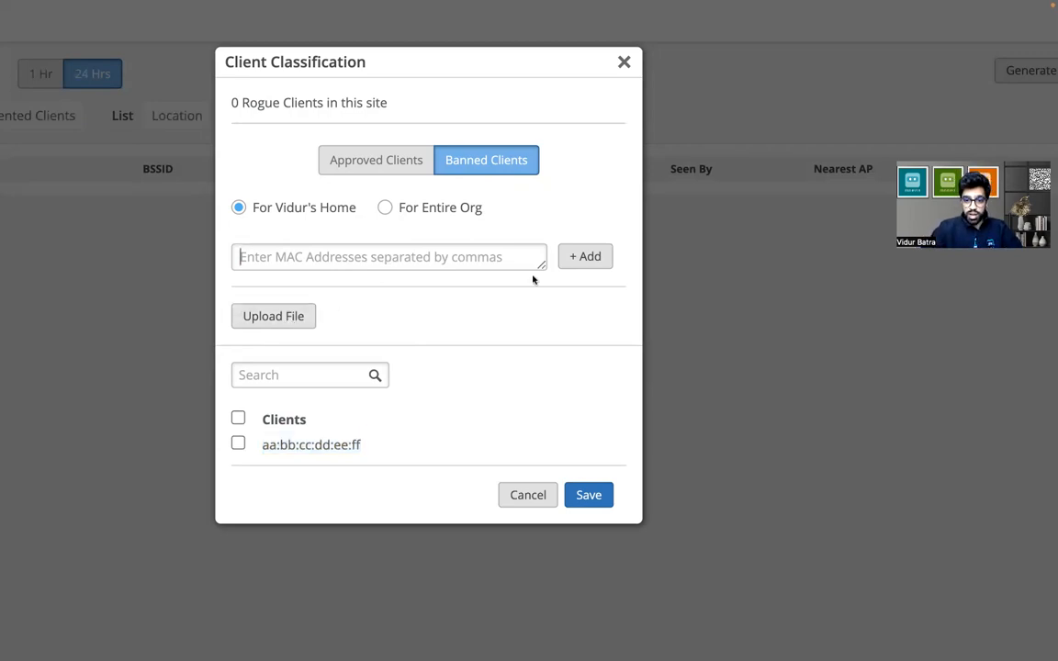
drag(544, 267, 542, 331)
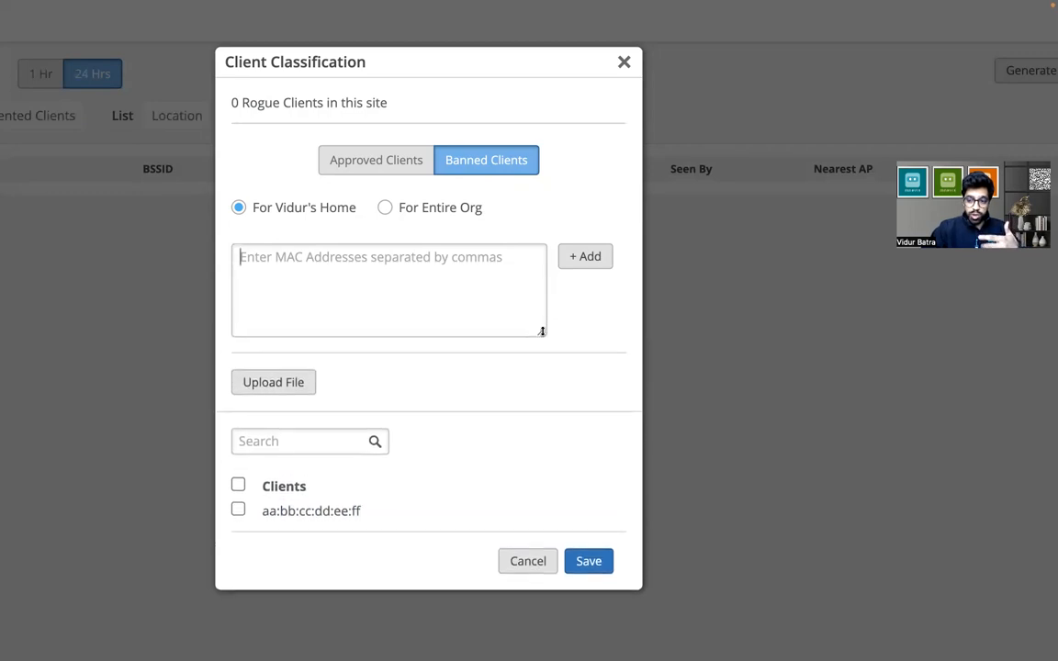
click(490, 277)
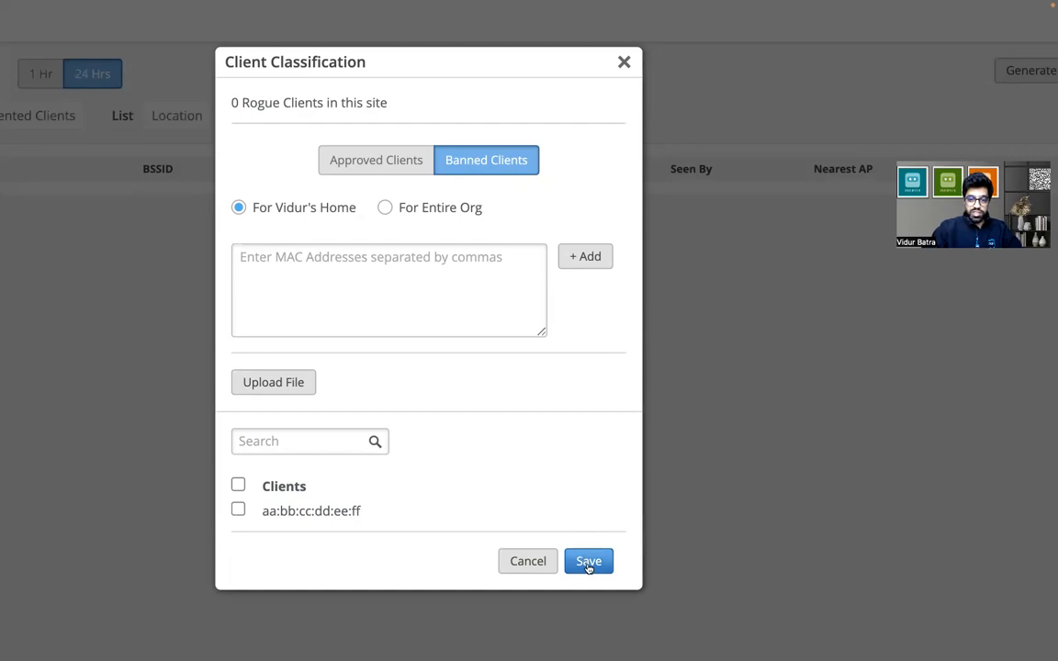
click(898, 279)
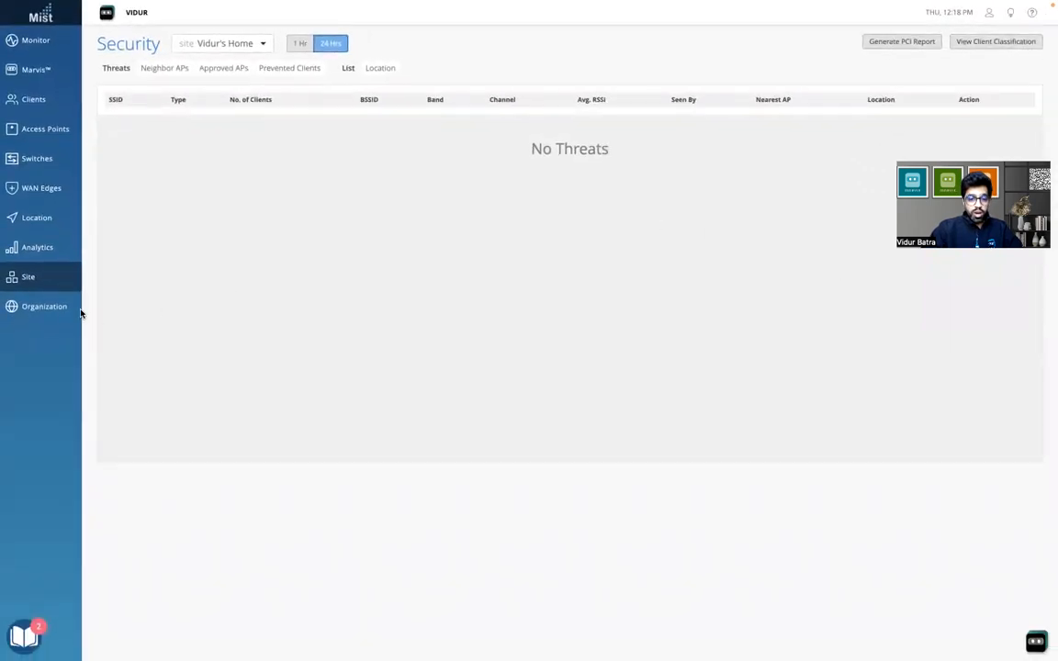
Try enabling prevention of banned clients on The Dark Knight WLAN, examine its firmware requirement and discard the change
click(52, 307)
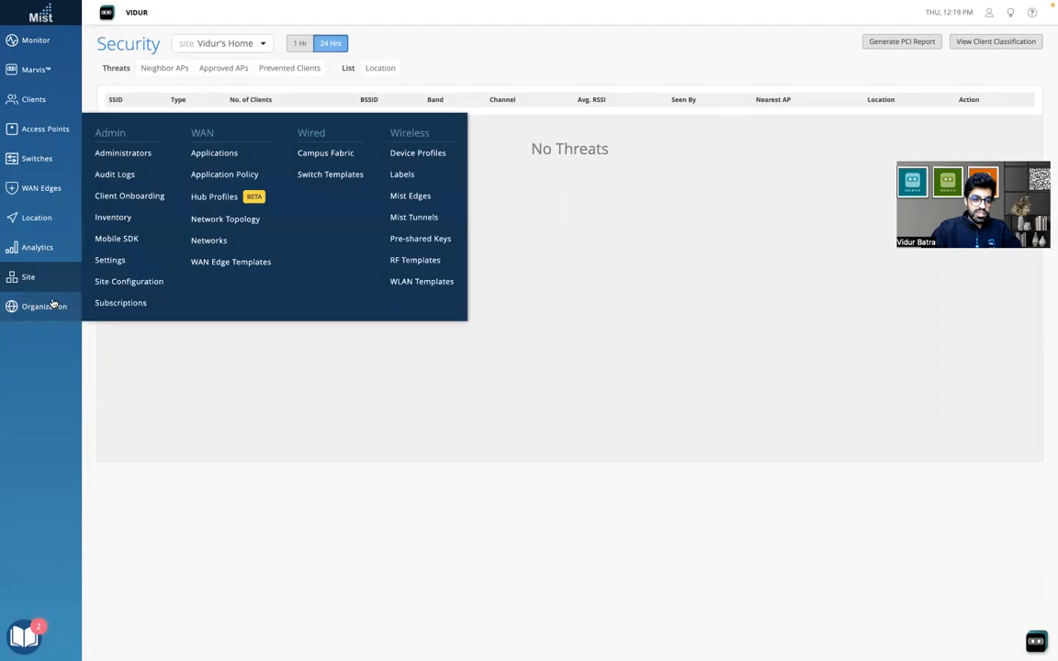
click(408, 285)
click(476, 122)
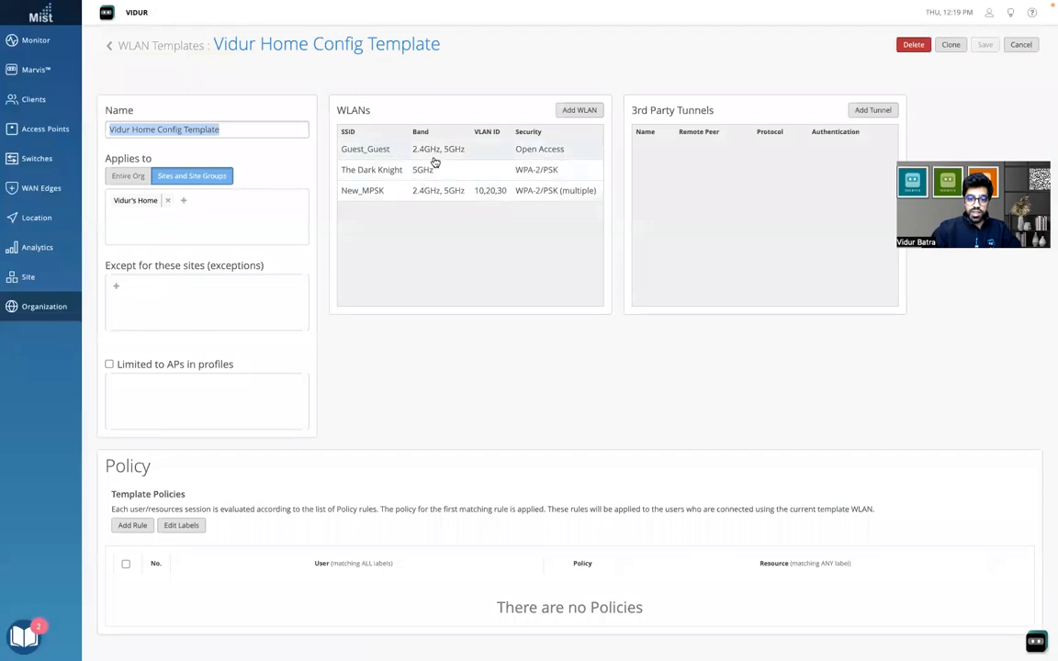
click(431, 170)
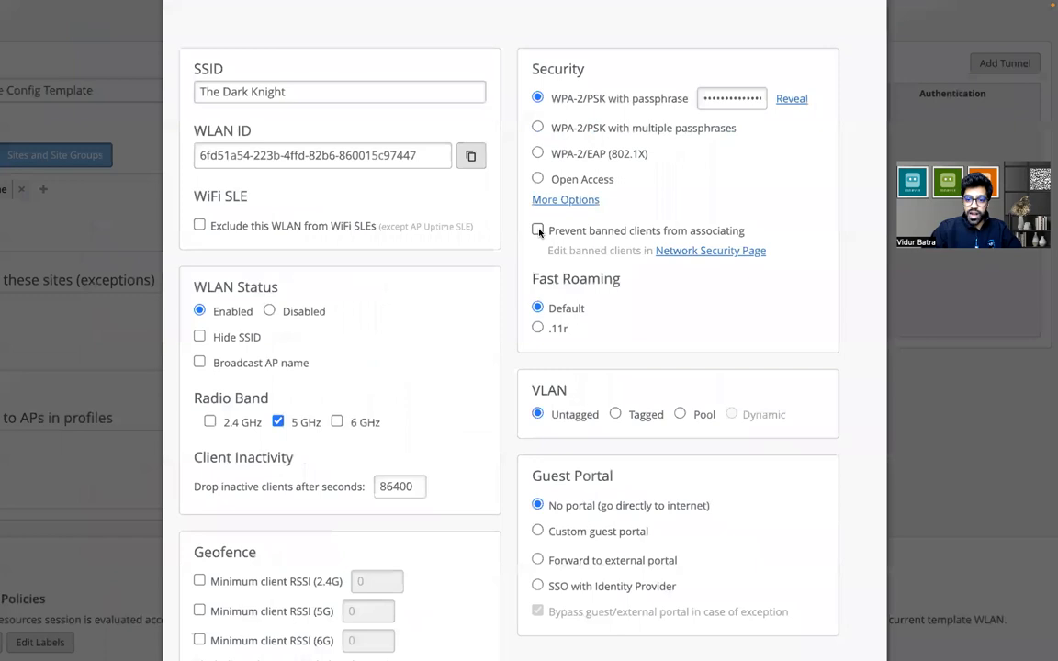
click(537, 230)
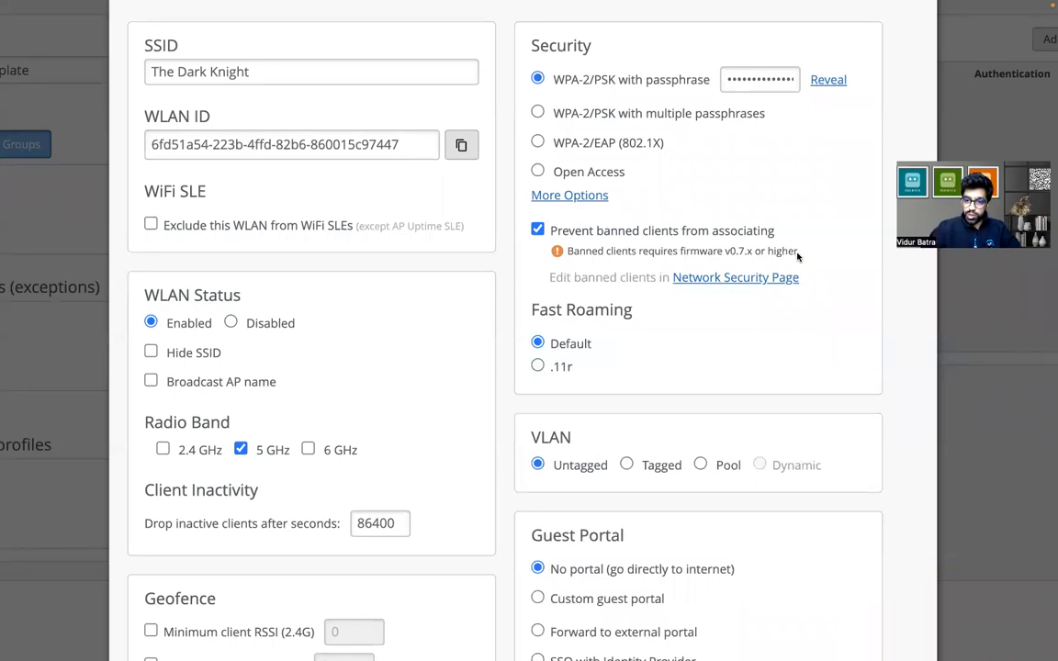
drag(796, 256, 725, 256)
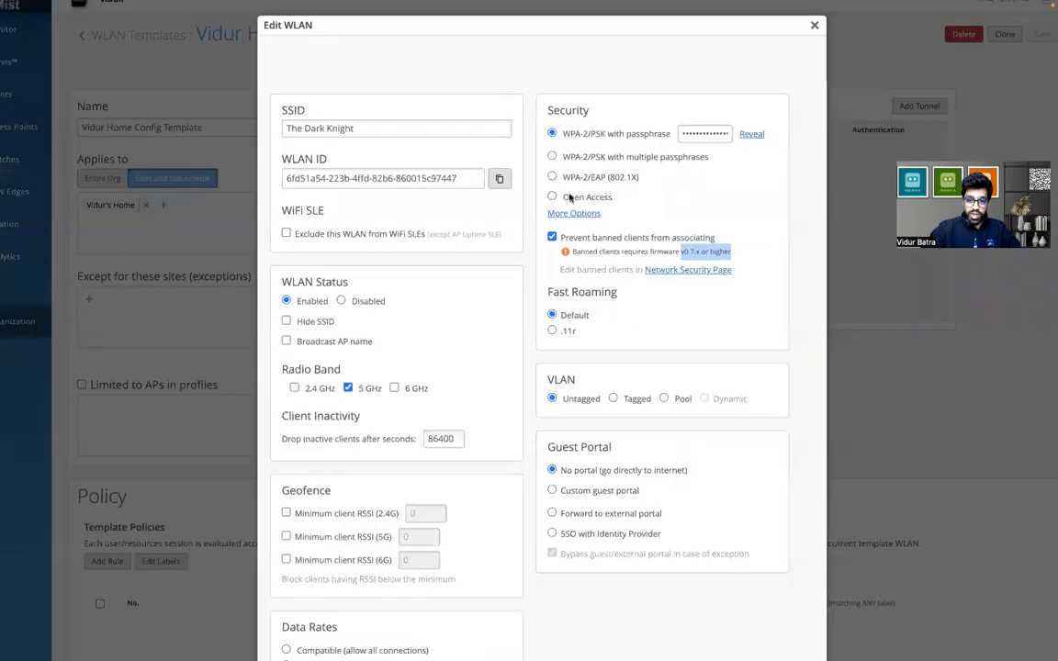
click(763, 649)
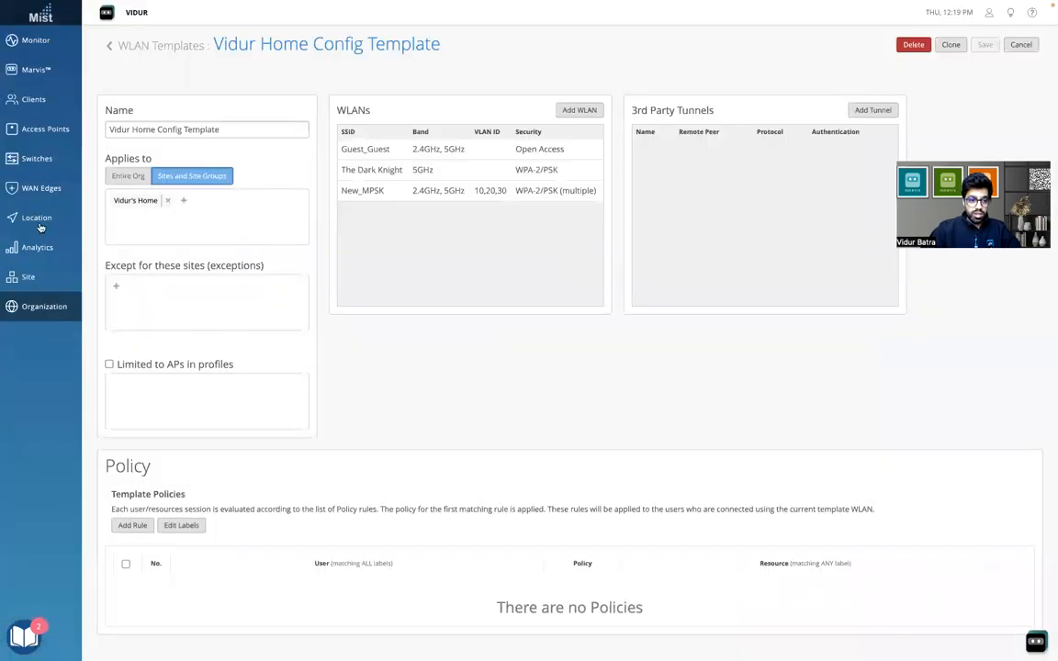
Open the home site's access point list and check the firmware versions
click(40, 132)
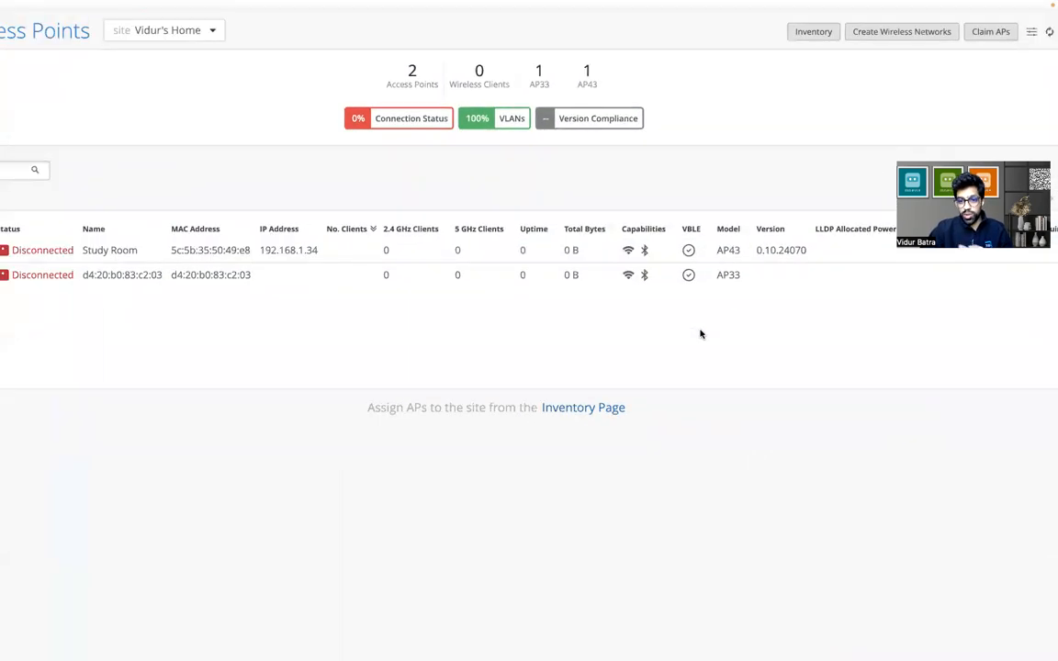
Open the home site's configuration and review the Auto-Prevent Clients settings in its Security Configuration
mouse_move(84, 307)
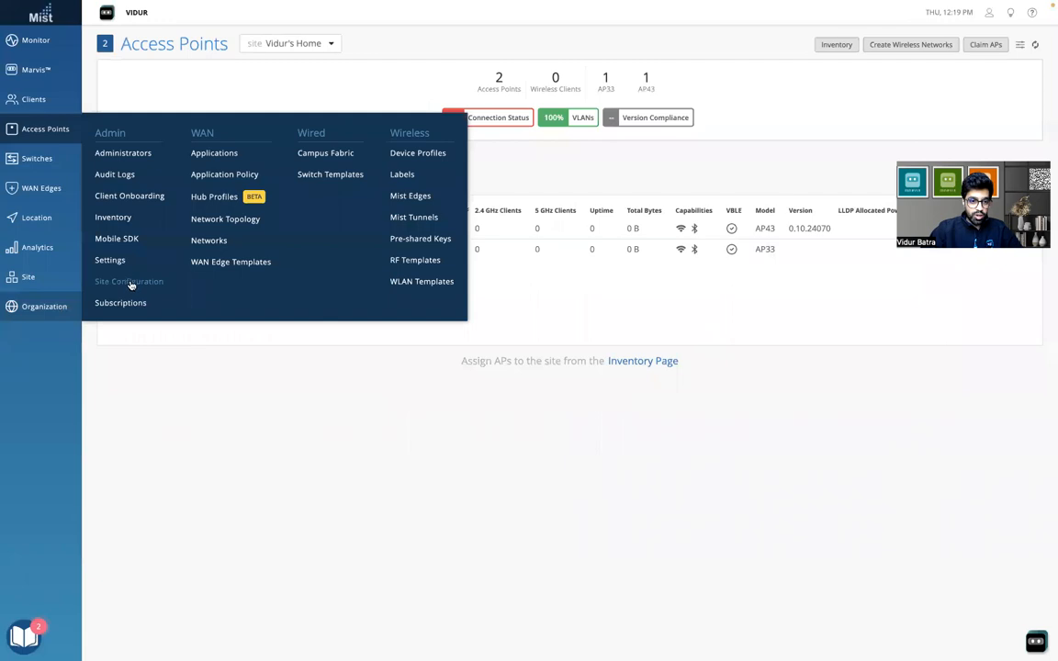
click(128, 281)
click(401, 201)
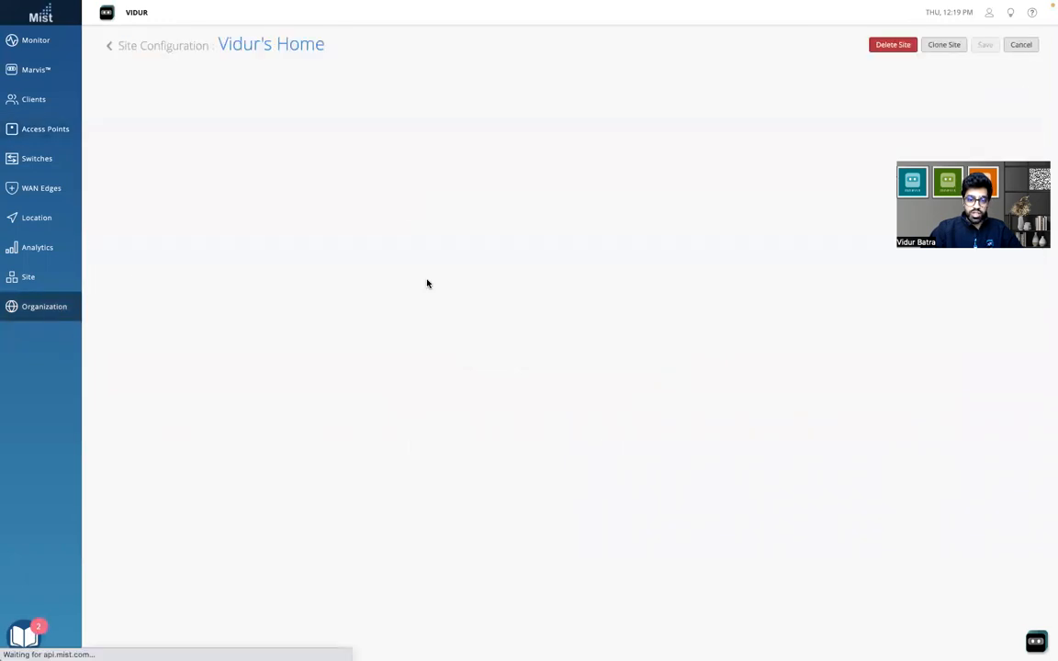
scroll(457, 414, down, 10)
scroll(457, 414, down, 5)
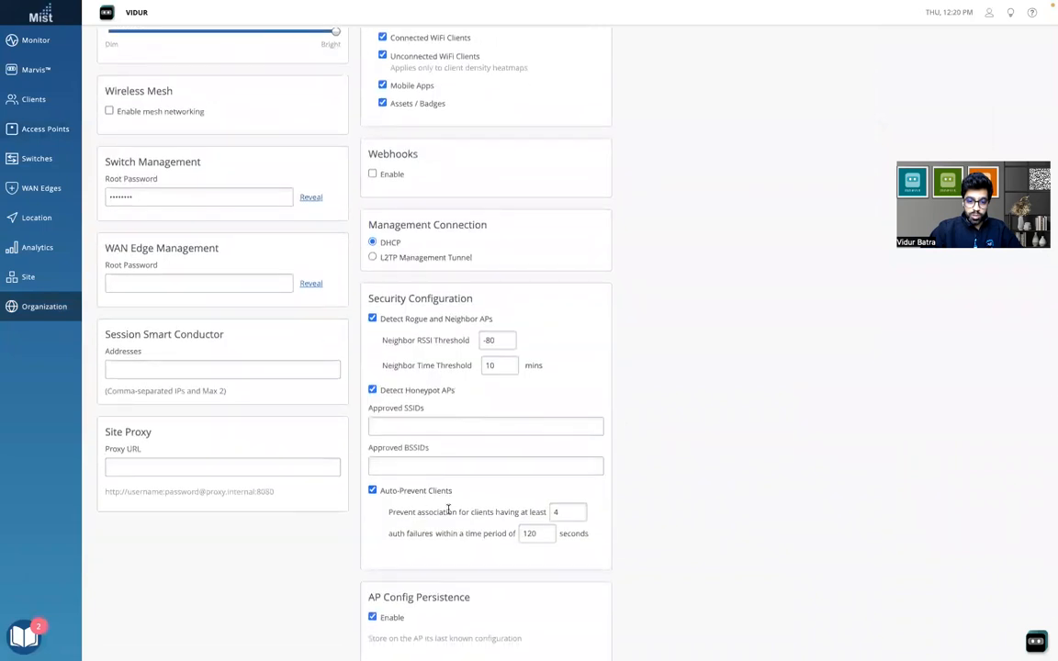
drag(455, 493, 387, 499)
click(442, 495)
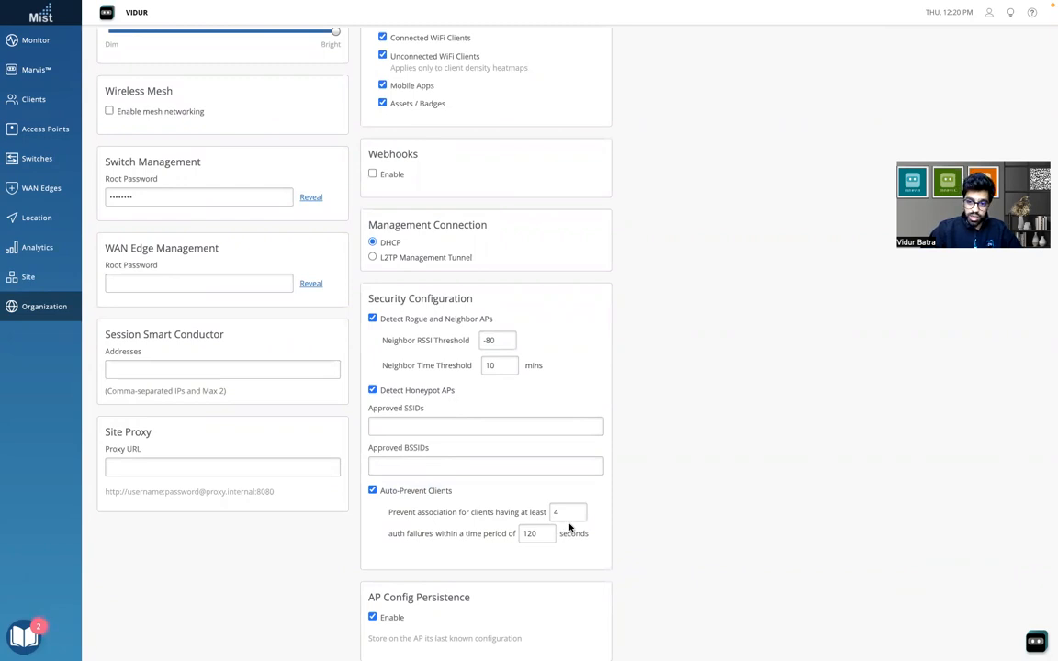
scroll(342, 468, up, 10)
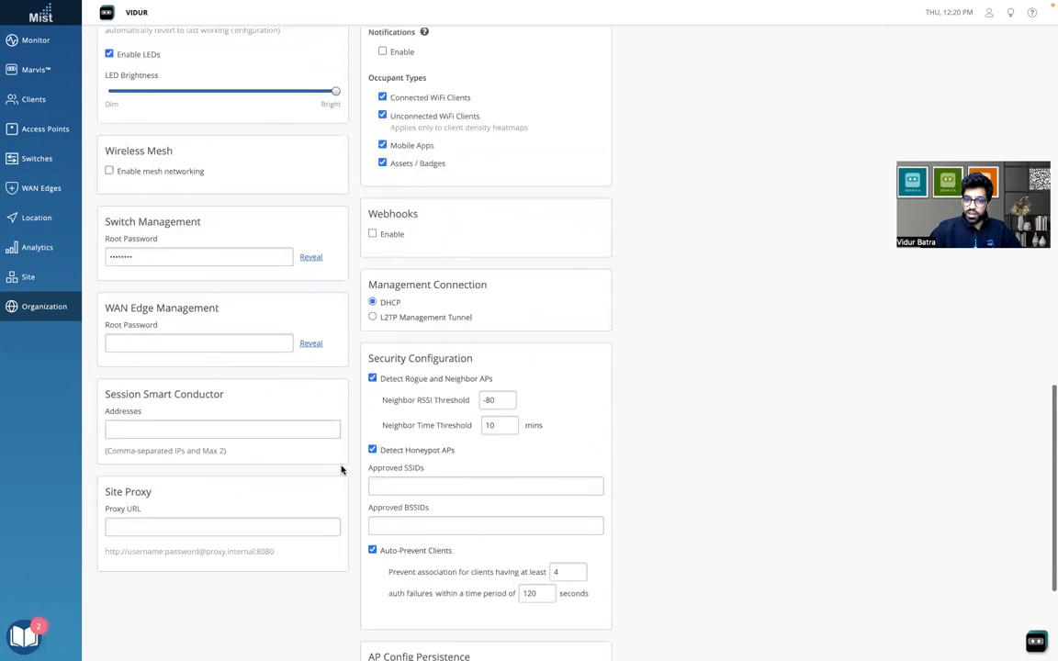
scroll(341, 468, up, 3)
Open the client classification from the site's Security page, review the Banned Clients list and close it
mouse_move(46, 321)
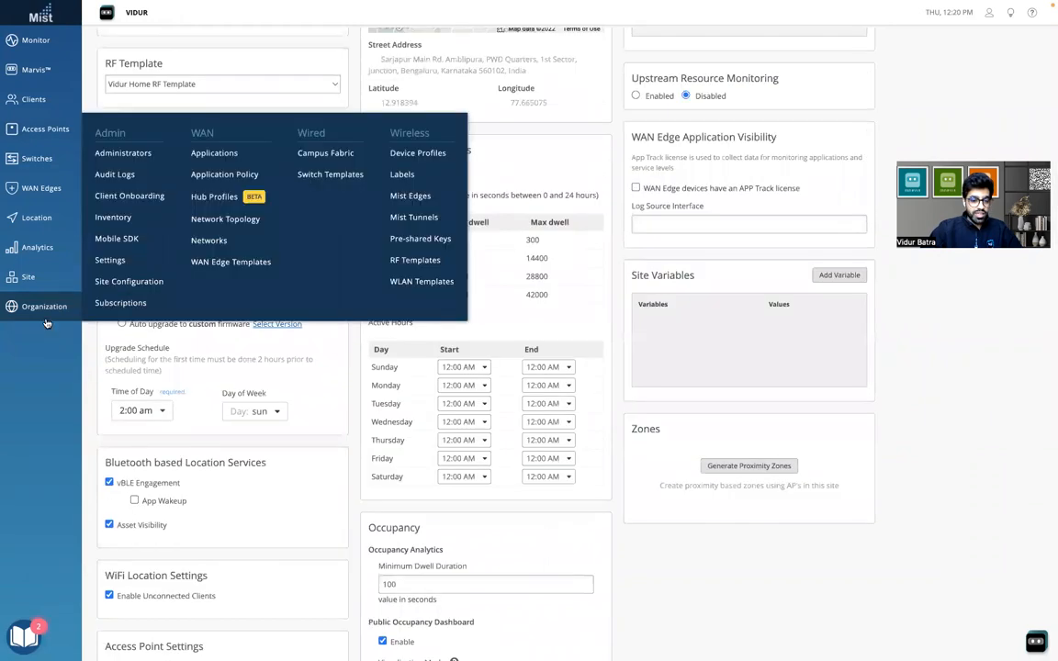
mouse_move(35, 276)
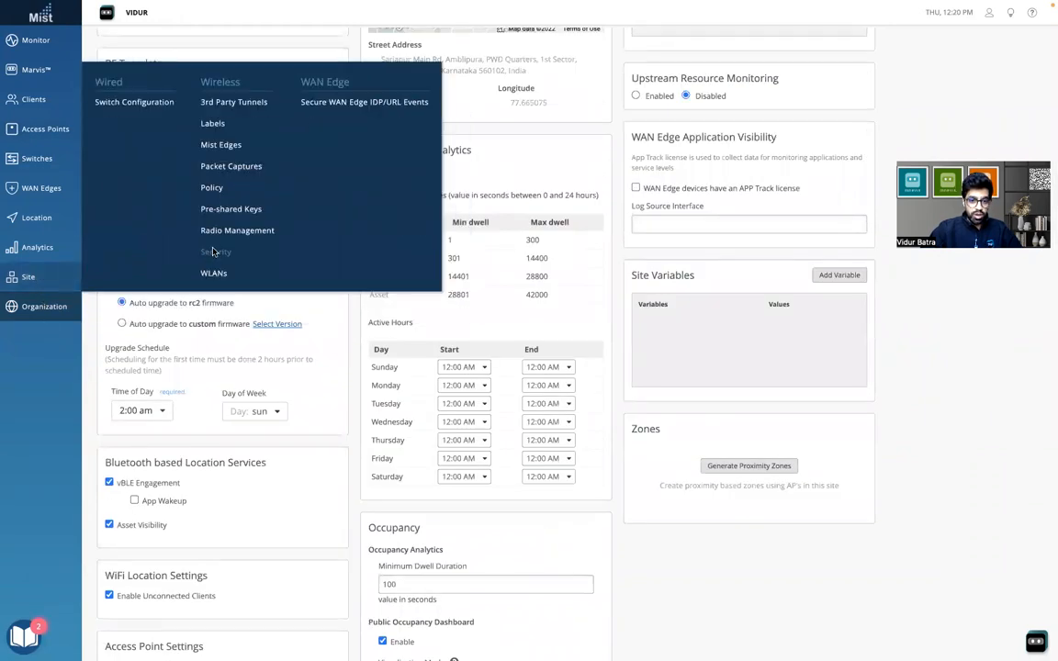
click(209, 250)
click(1008, 41)
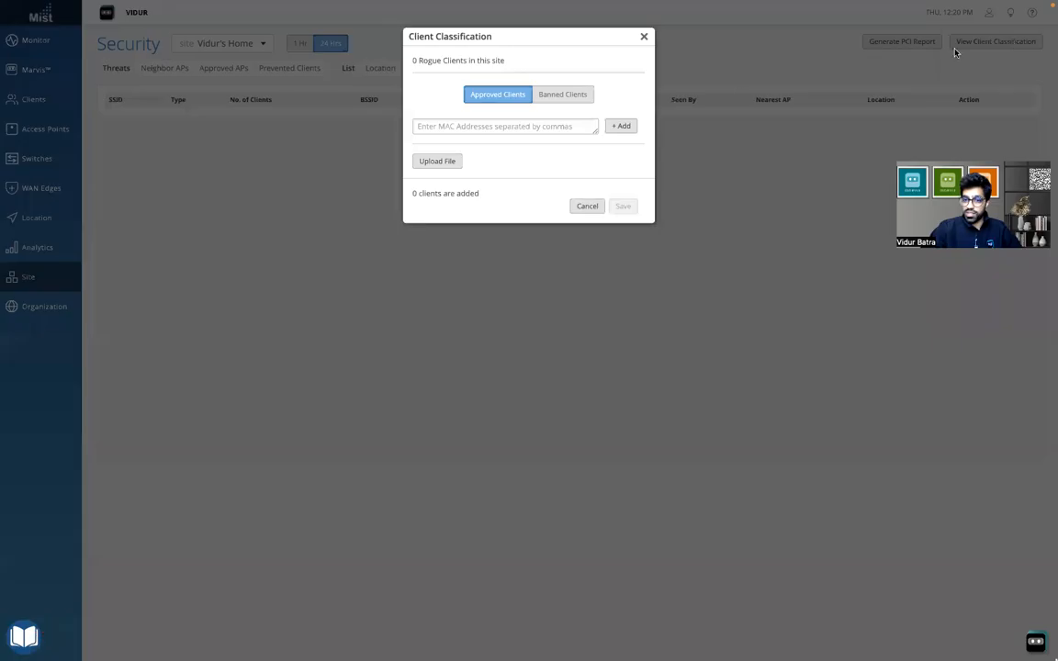
click(567, 95)
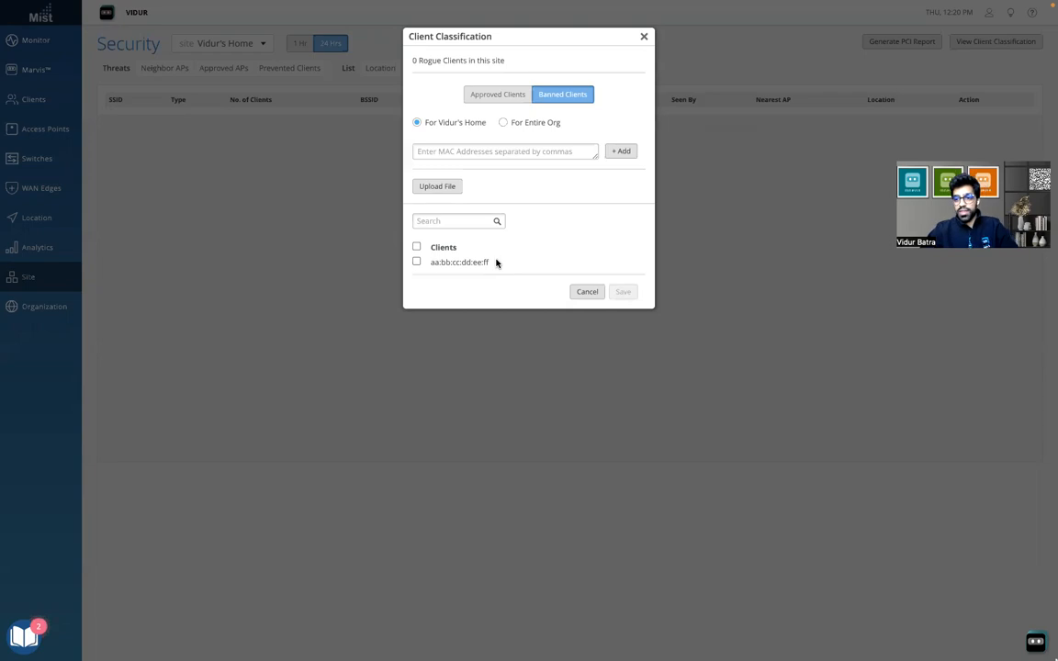
click(585, 292)
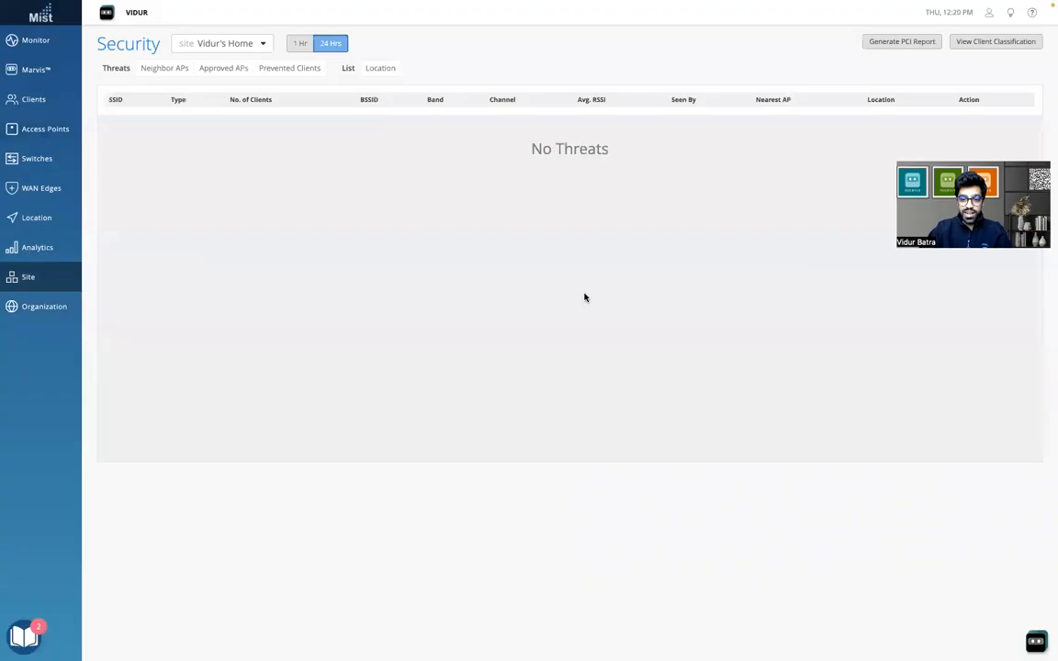
Enable preventing banned clients from associating on The Dark Knight WLAN in the home WLAN template, save the WLAN and leave the template
mouse_move(53, 306)
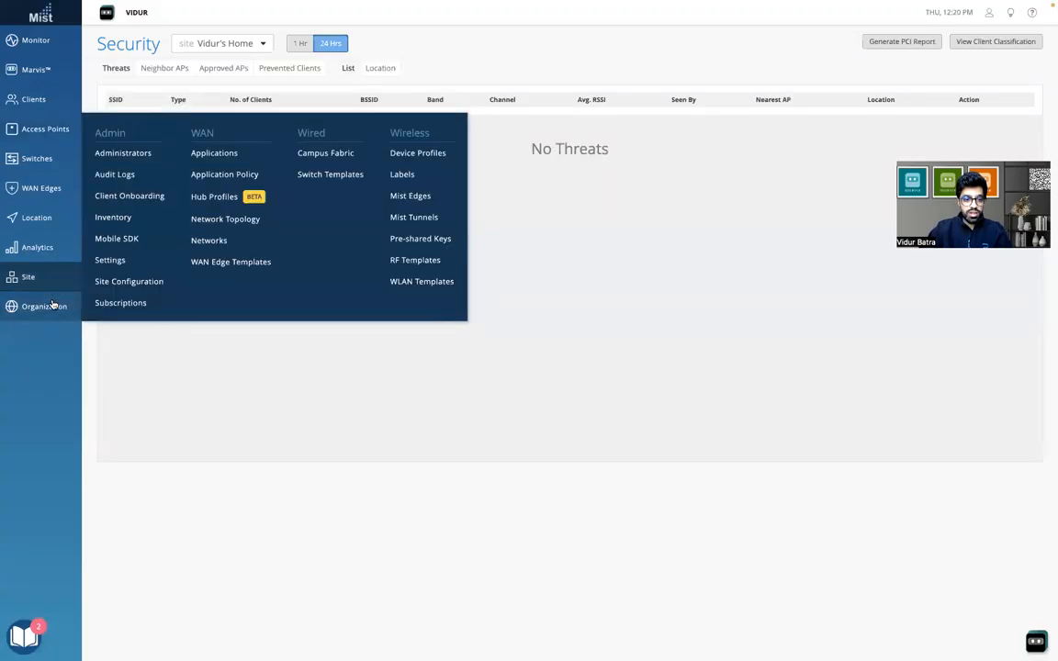
click(398, 281)
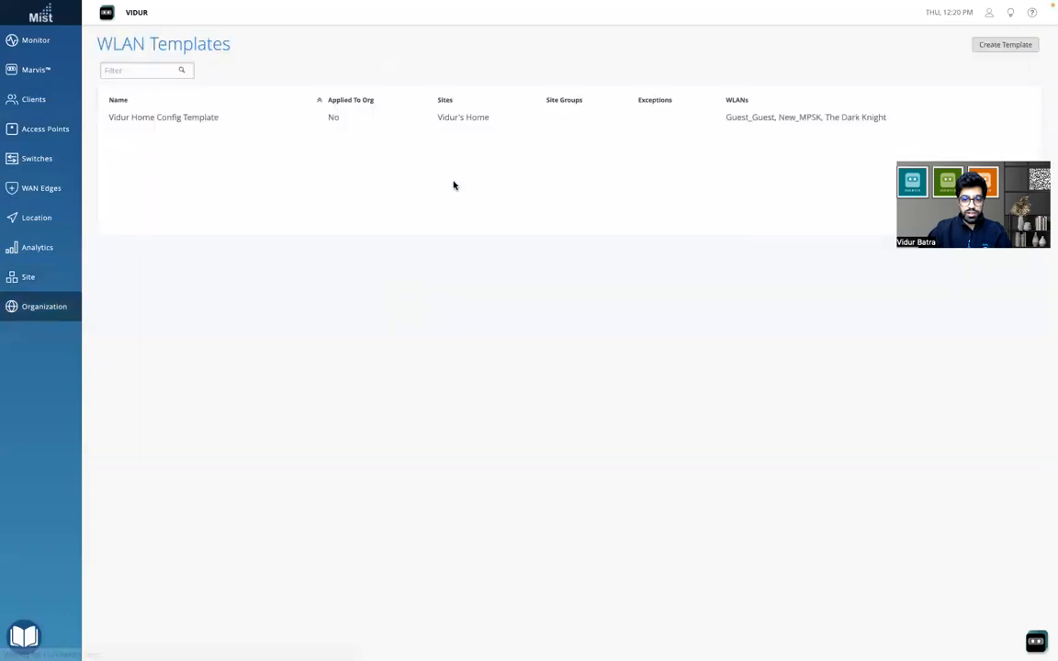
click(487, 119)
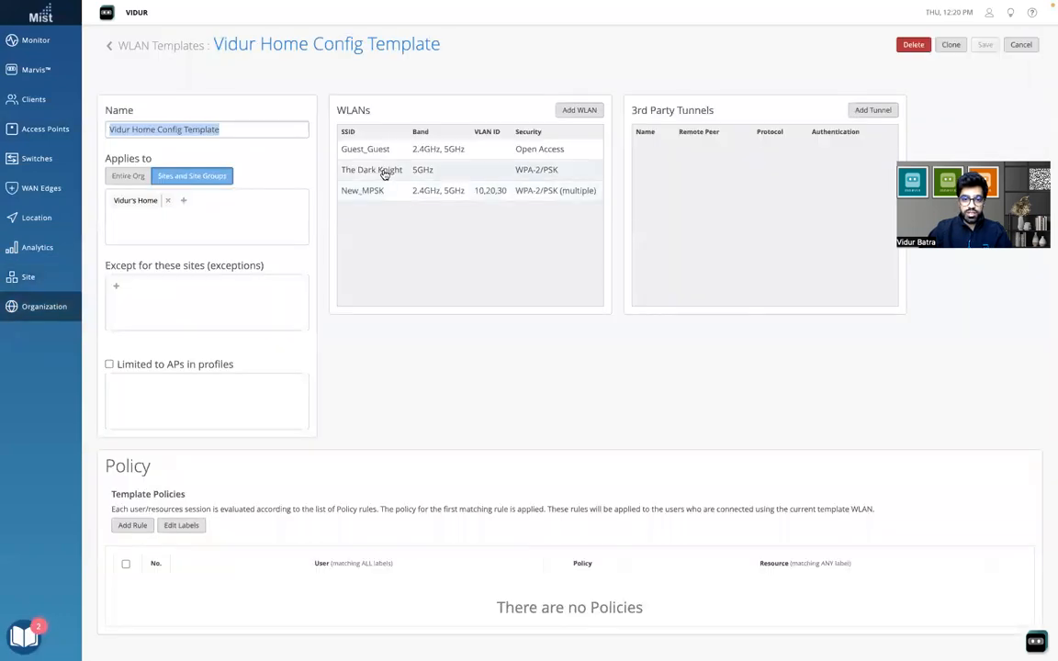
click(384, 175)
click(538, 230)
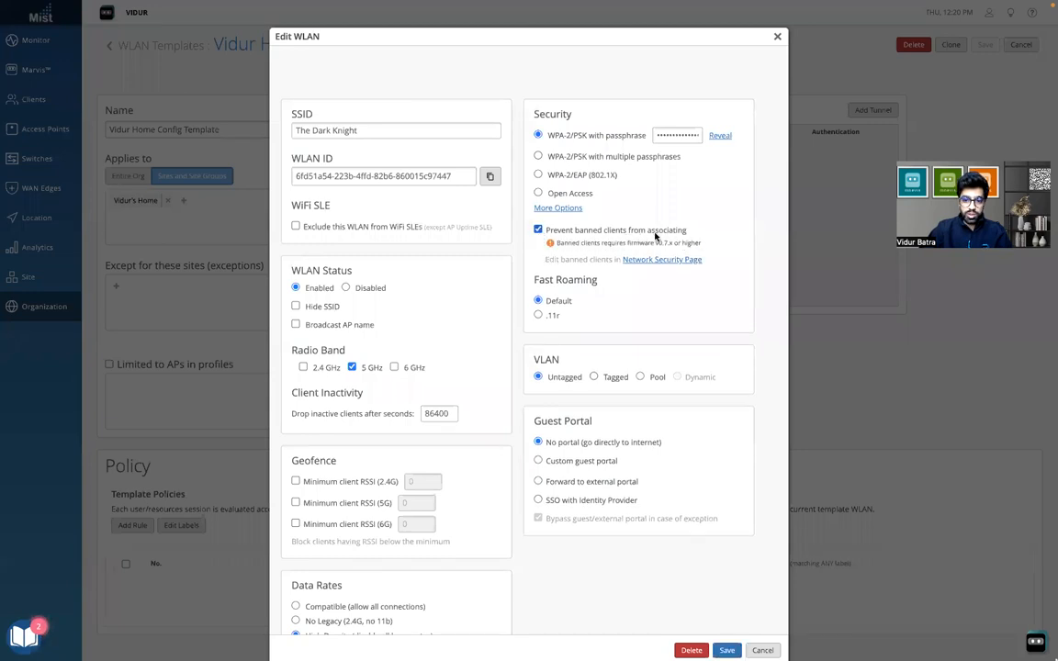
click(726, 650)
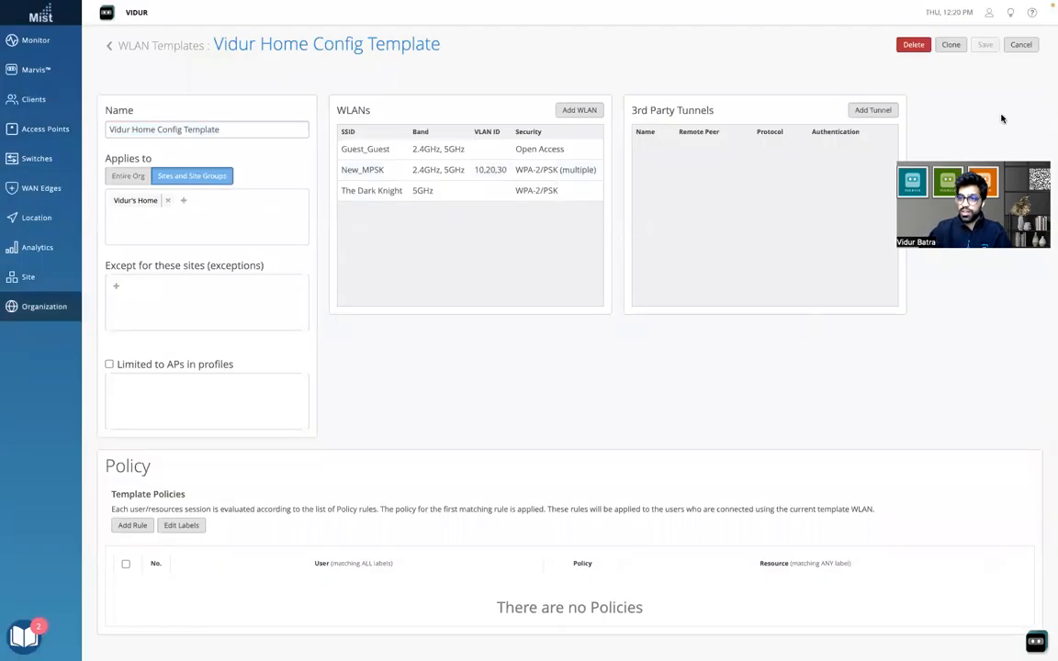
click(1021, 45)
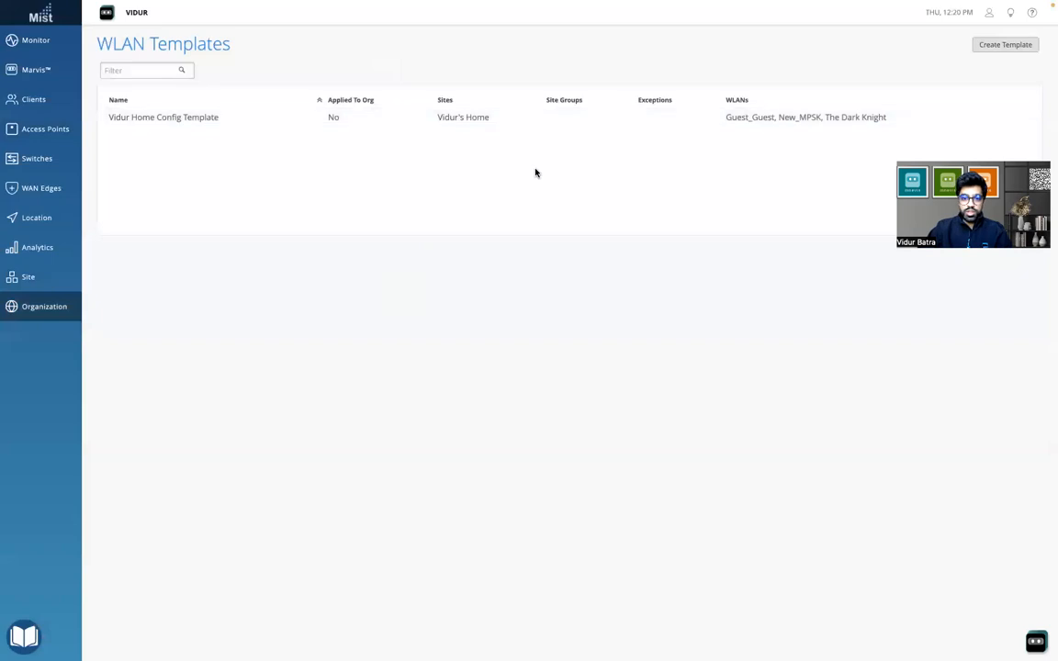
Open the Monitor overview and set its time range to Last 7 Days
mouse_move(11, 307)
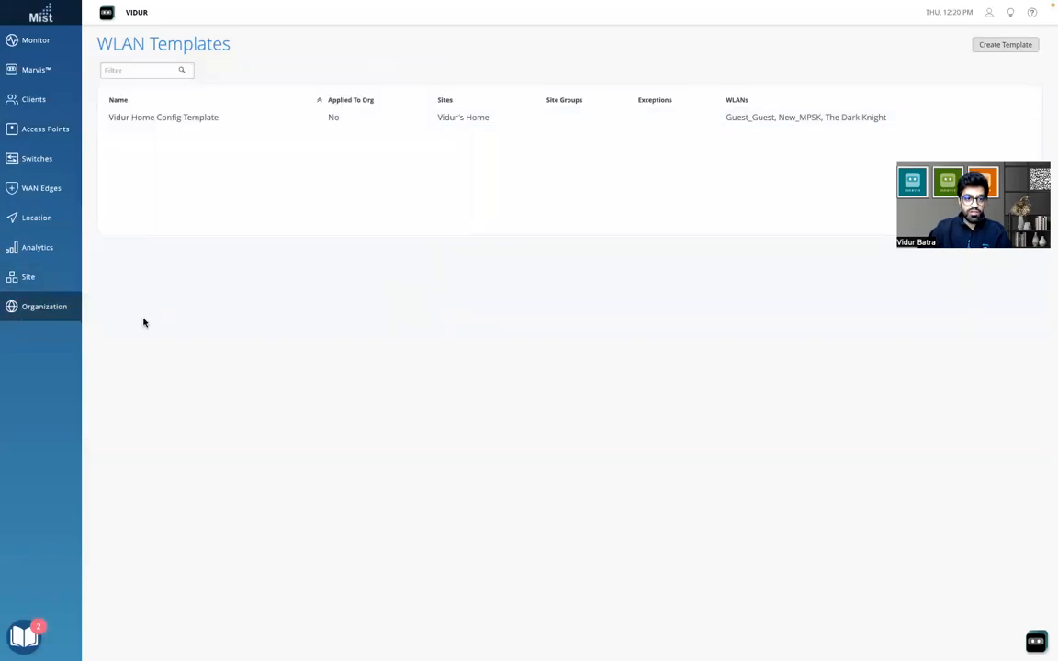
mouse_move(39, 48)
click(135, 47)
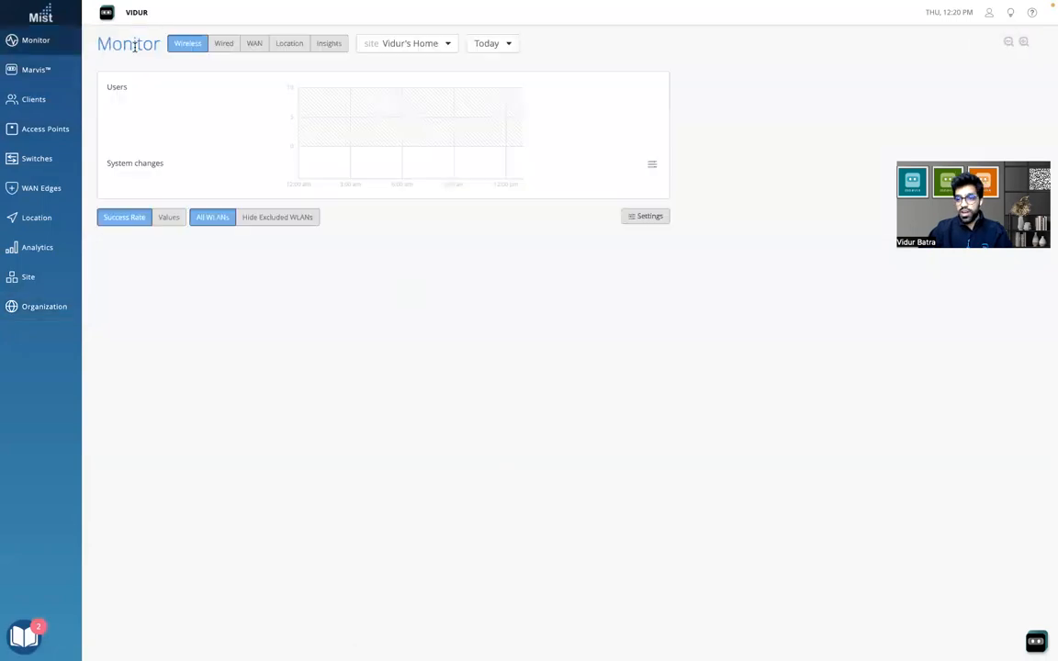
click(503, 47)
click(484, 96)
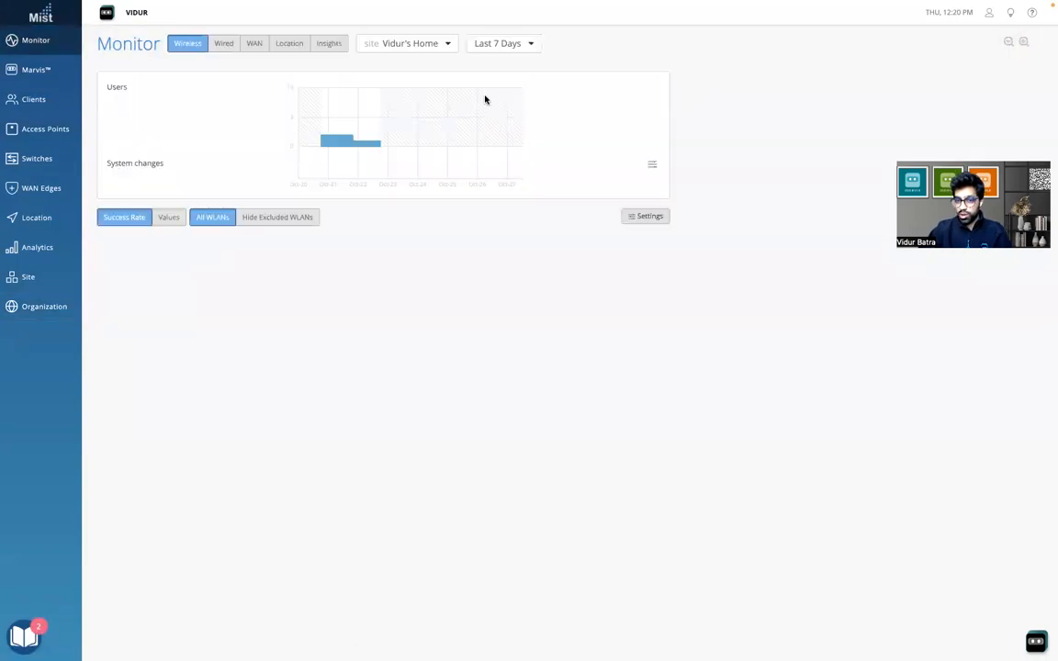